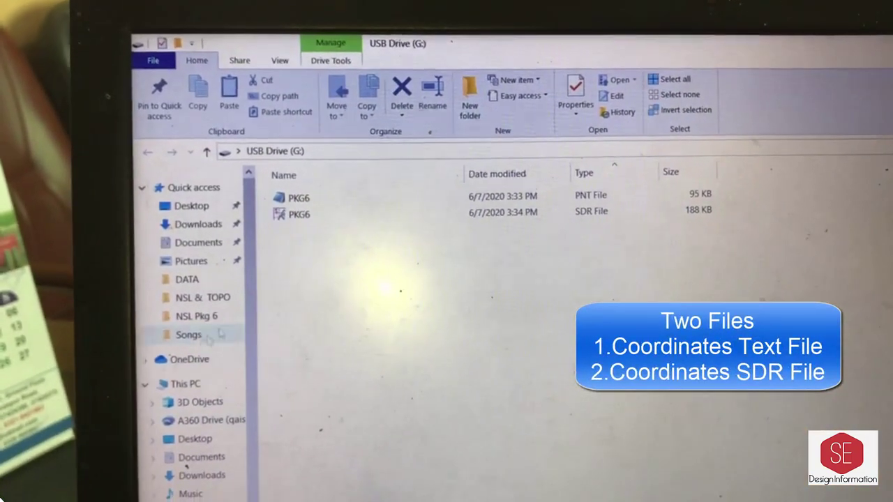
Inspect the PKG6 PNT file and the PKG6 SDR file on USB Drive (G:)
{"action": "left_click", "coordinate": [304, 223]}
{"action": "left_click", "coordinate": [283, 194]}
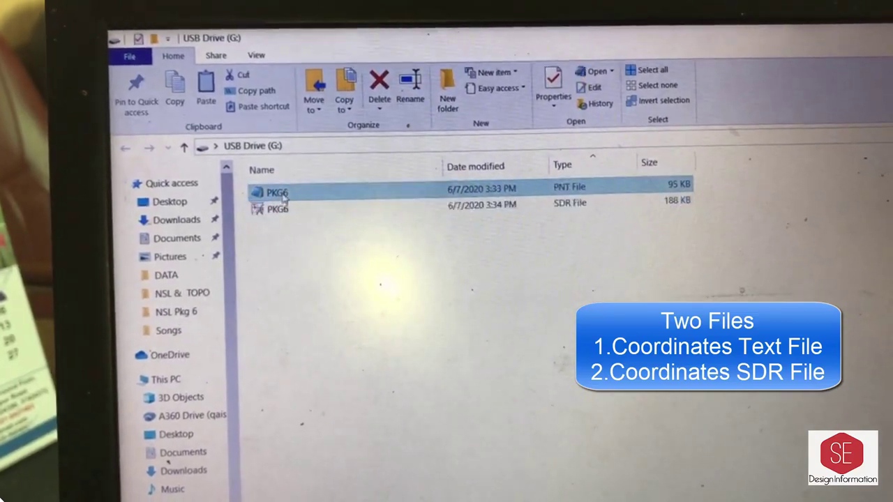
{"action": "right_click", "coordinate": [282, 195]}
{"action": "left_click", "coordinate": [305, 201]}
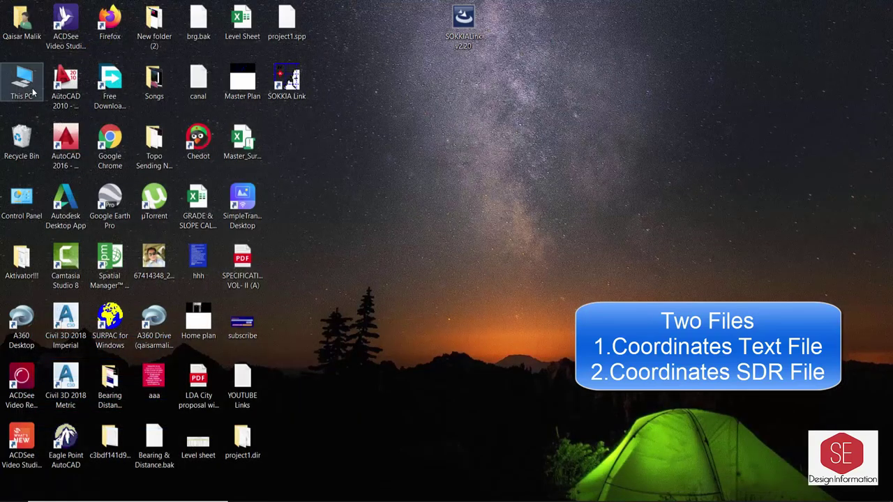
Open USB Drive (G:) from This PC and examine the two PKG6 files stored on it
{"action": "double_click", "coordinate": [32, 93]}
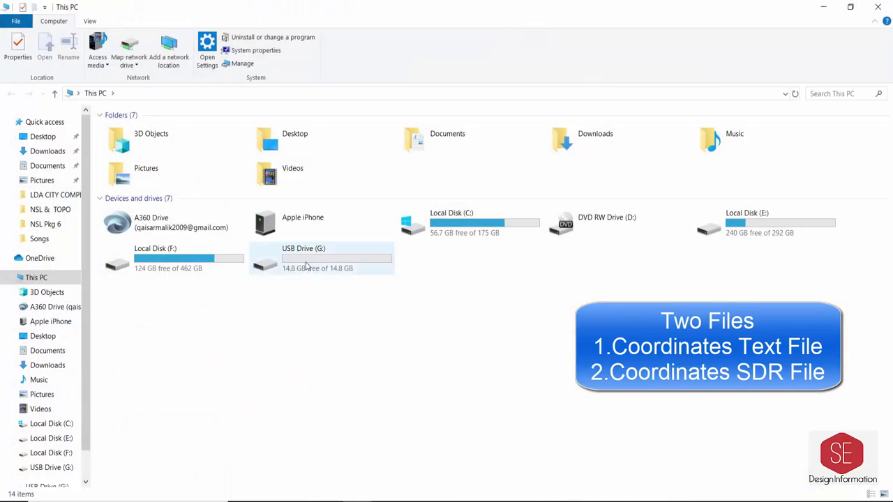
{"action": "double_click", "coordinate": [313, 252]}
{"action": "left_click", "coordinate": [290, 185]}
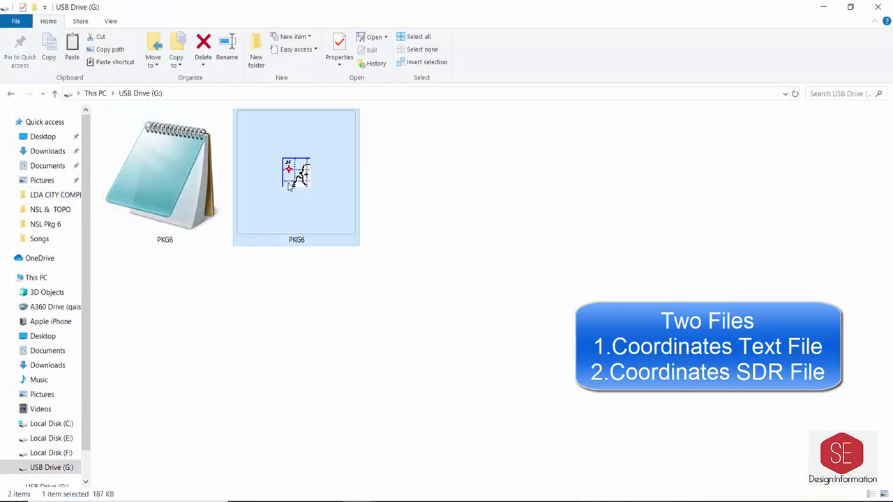
{"action": "left_click", "coordinate": [194, 202]}
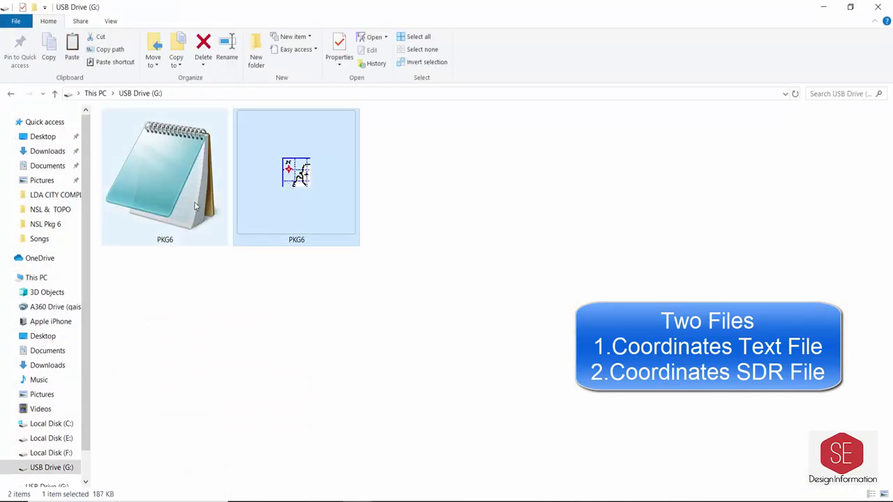
{"action": "left_click", "coordinate": [315, 193]}
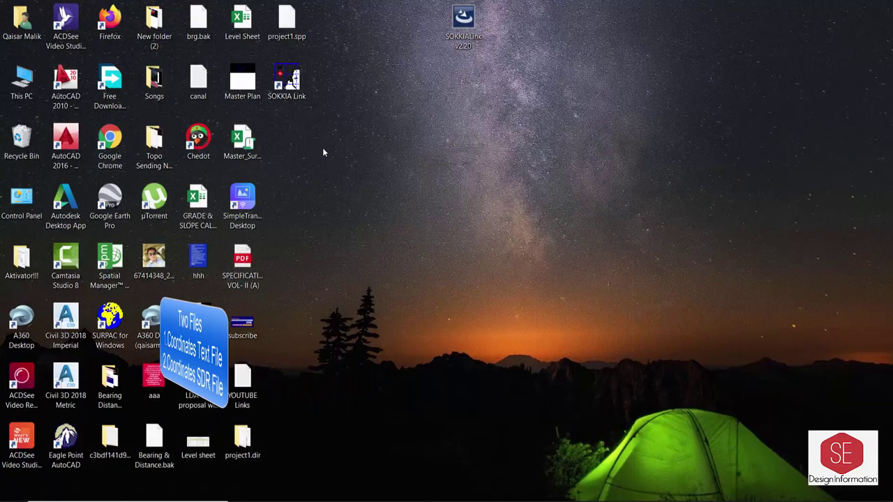
Launch SOKKIA Link and start its registration using an SDR file
{"action": "left_click", "coordinate": [297, 94]}
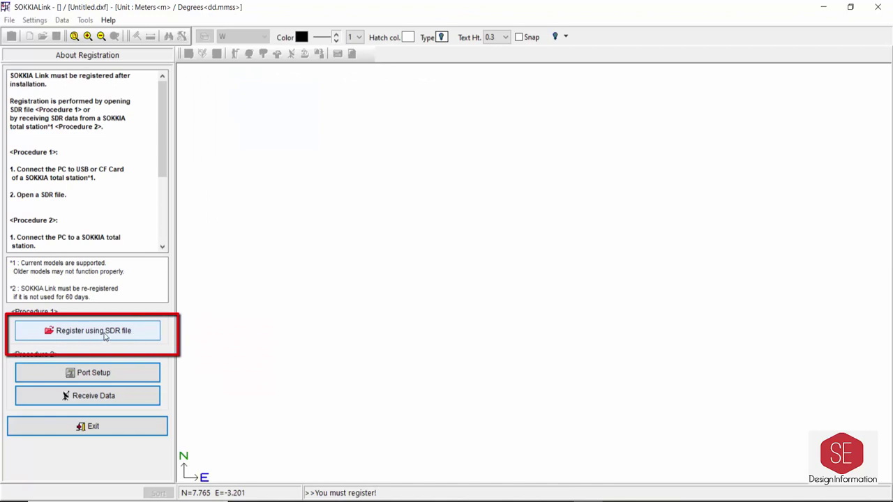
{"action": "left_click", "coordinate": [137, 335]}
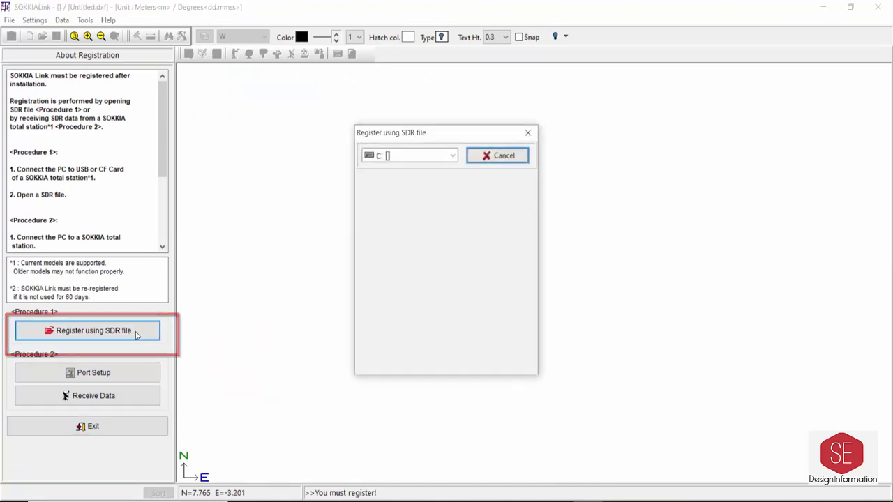
Try drives d: and e: as the source of the SDR registration file
{"action": "left_click", "coordinate": [419, 158]}
{"action": "left_click", "coordinate": [396, 177]}
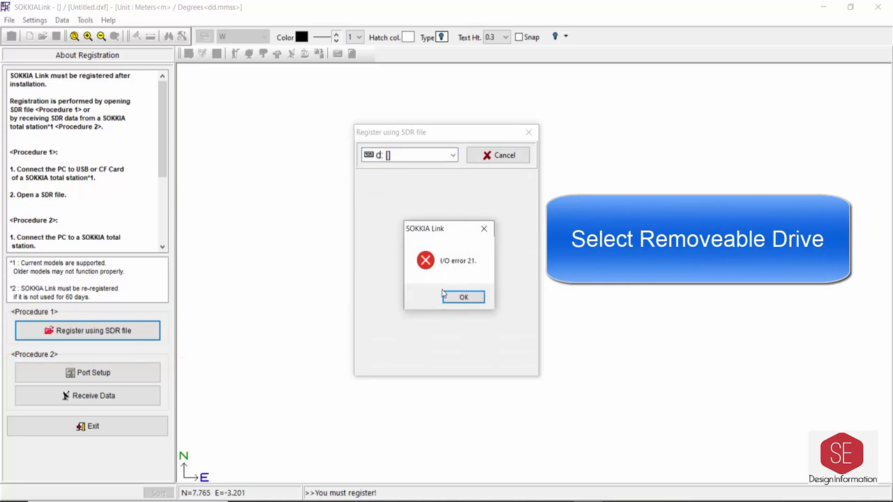
{"action": "left_click", "coordinate": [446, 297]}
{"action": "left_click", "coordinate": [425, 157]}
{"action": "left_click", "coordinate": [409, 191]}
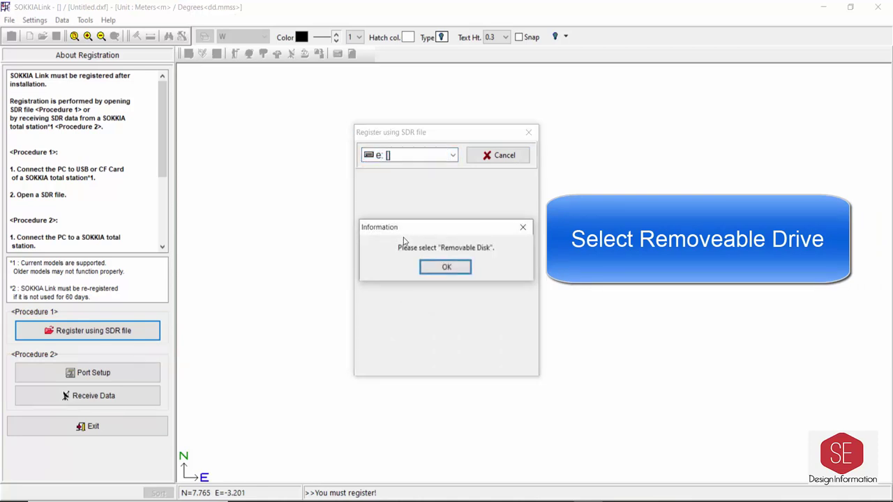
{"action": "left_click", "coordinate": [445, 267]}
Choose removable drive g: as the source and select PKG6.SDR in its root folder
{"action": "left_click", "coordinate": [425, 155]}
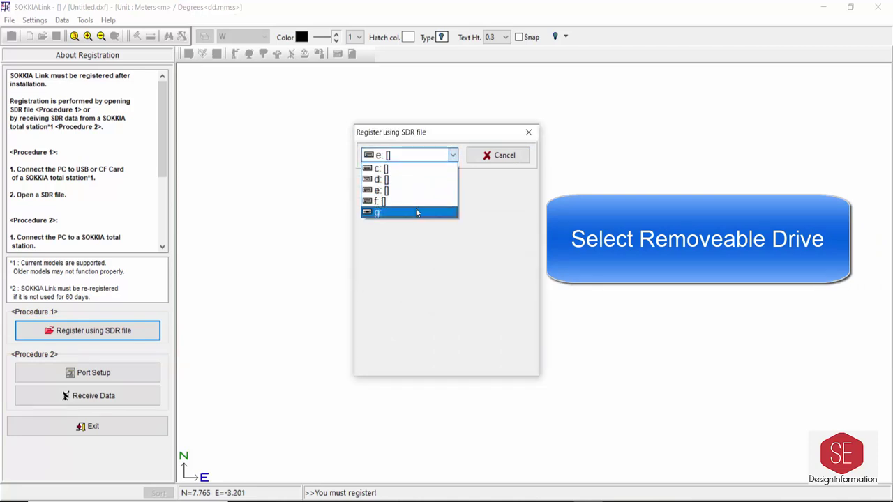
{"action": "left_click", "coordinate": [379, 213]}
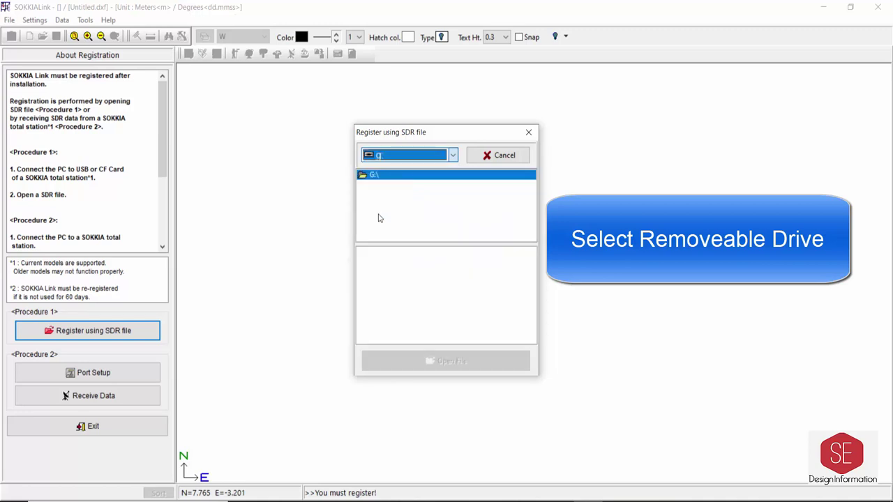
{"action": "left_click", "coordinate": [372, 177]}
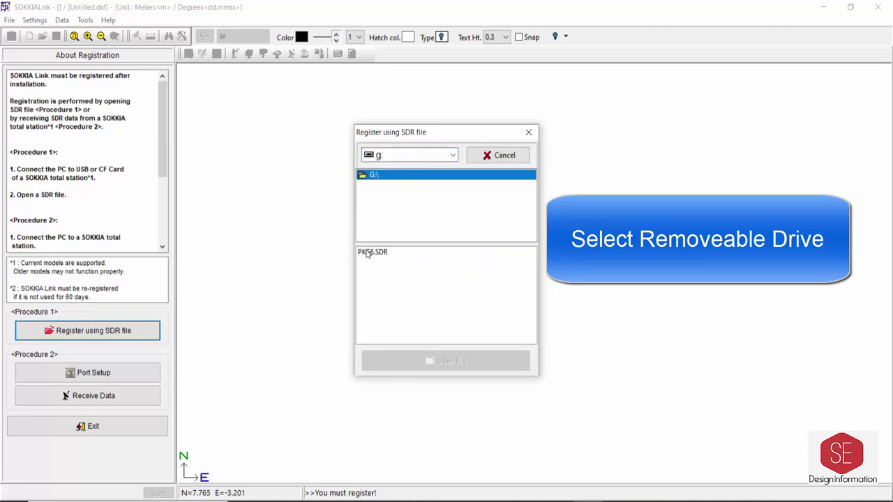
{"action": "left_click", "coordinate": [368, 254]}
{"action": "double_click", "coordinate": [367, 254]}
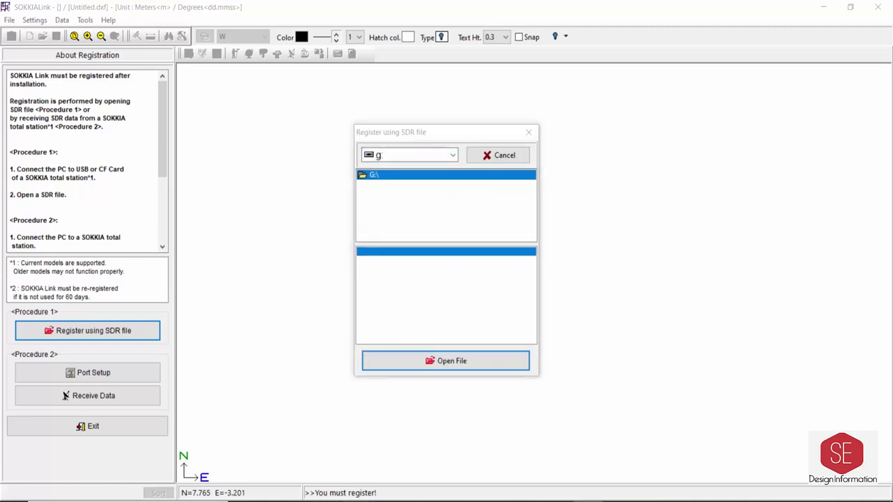
Switch to File Explorer and check the file type of the PKG6 SDR file in its properties
{"action": "left_click", "coordinate": [395, 456]}
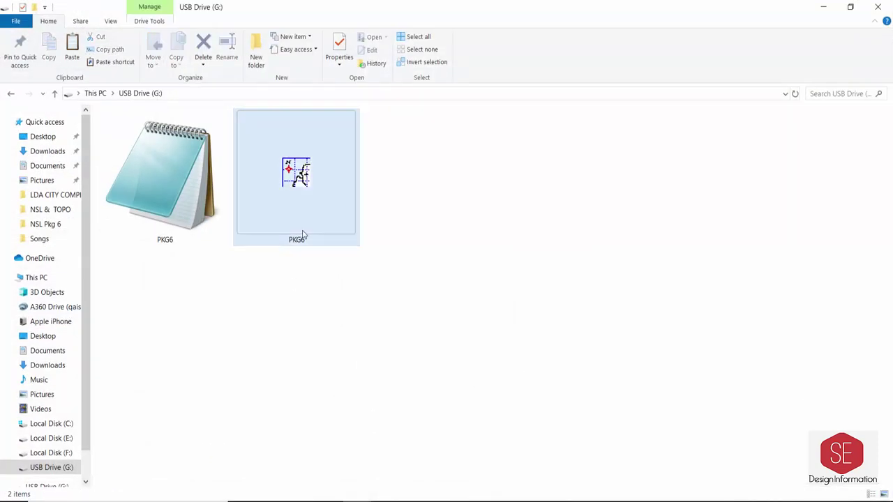
{"action": "left_click", "coordinate": [300, 178]}
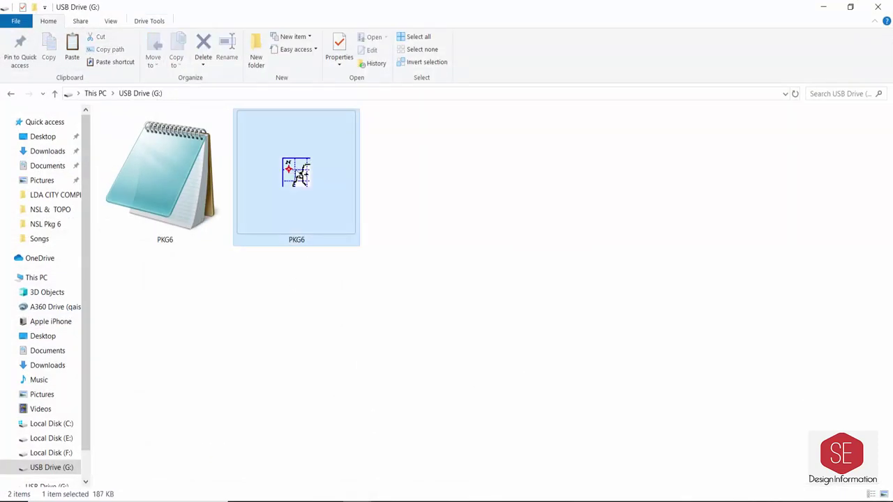
{"action": "right_click", "coordinate": [296, 170]}
{"action": "left_click", "coordinate": [332, 361]}
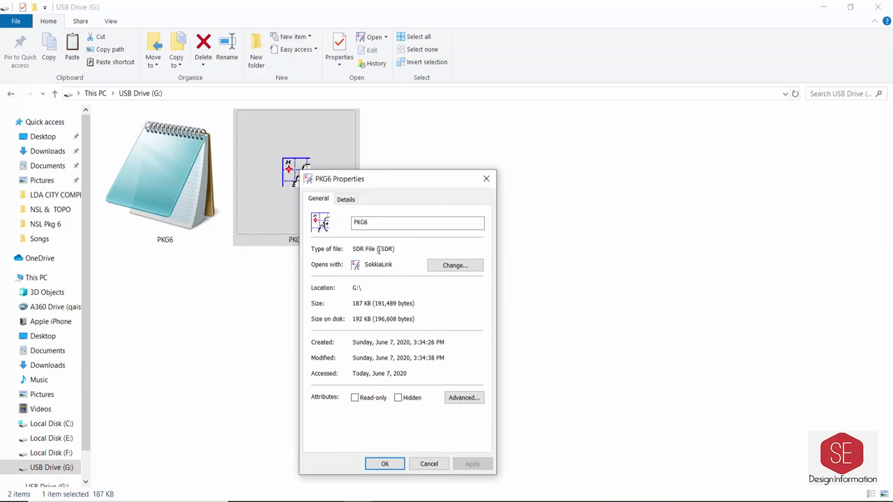
{"action": "left_click", "coordinate": [427, 464]}
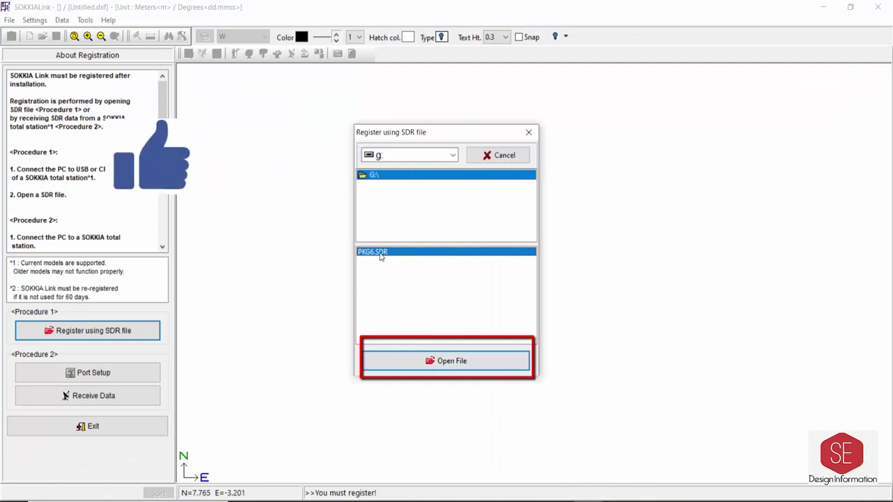
Return to SOKKIA Link and complete its registration with the selected PKG6.SDR file
{"action": "left_click", "coordinate": [437, 361]}
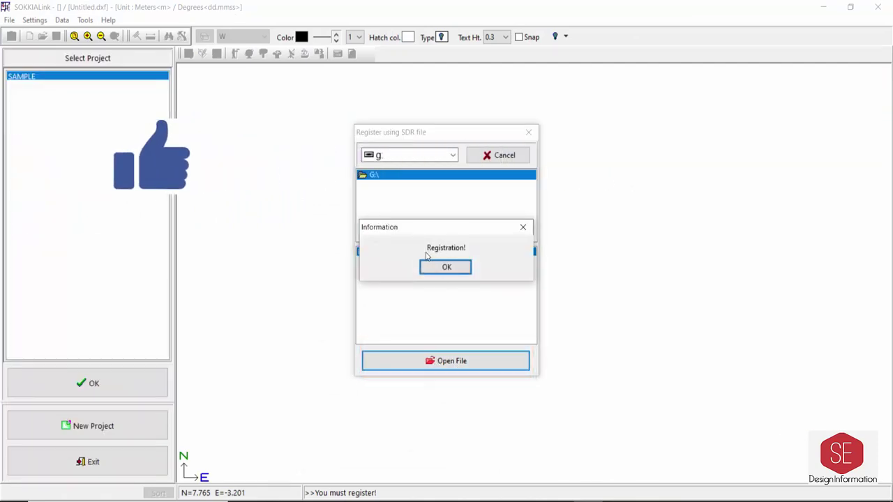
{"action": "left_click", "coordinate": [446, 268]}
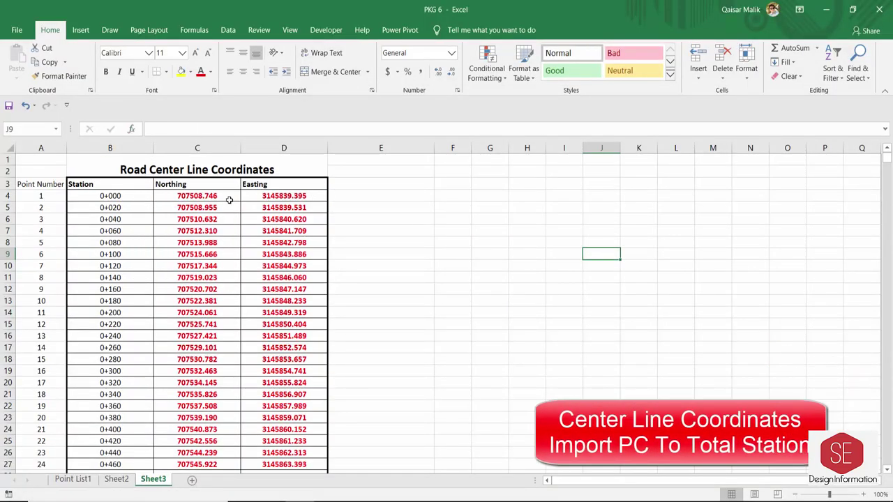
In the PKG 6 Excel workbook, start a formula in cell E4 of Sheet3, beside the first station's easting
{"action": "left_click", "coordinate": [392, 198]}
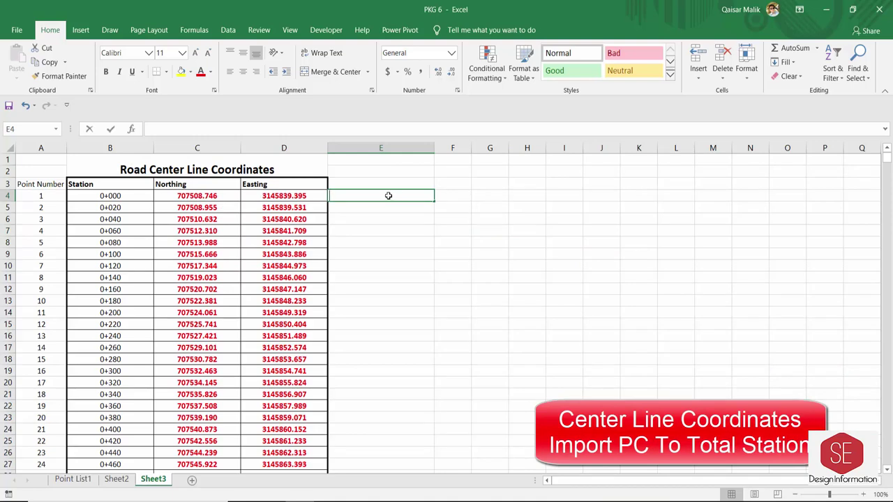
{"action": "type", "text": "="}
{"action": "left_click", "coordinate": [39, 130]}
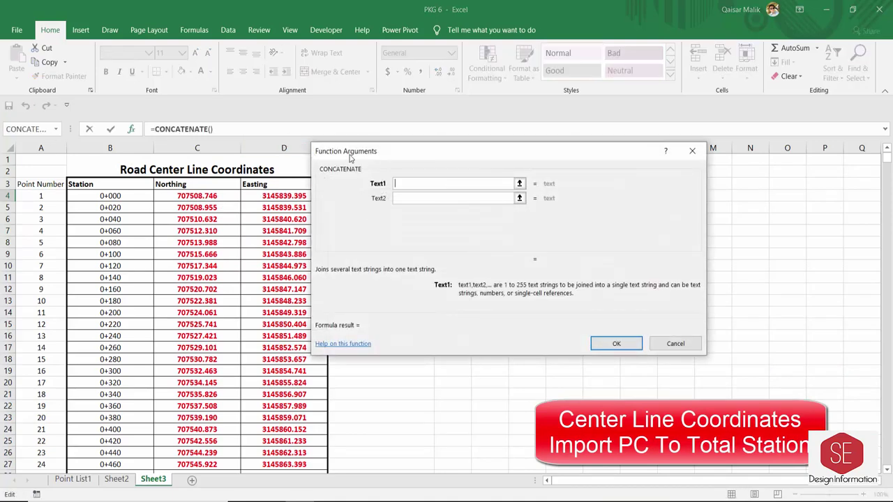
{"action": "left_click", "coordinate": [692, 151]}
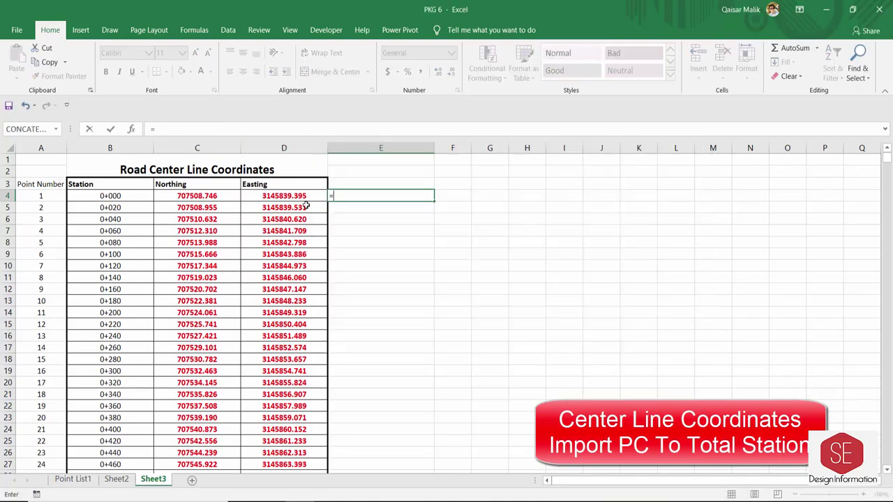
Insert the CONCATENATE function into the E4 formula from the full list of functions
{"action": "left_click", "coordinate": [55, 129]}
{"action": "left_click", "coordinate": [28, 267]}
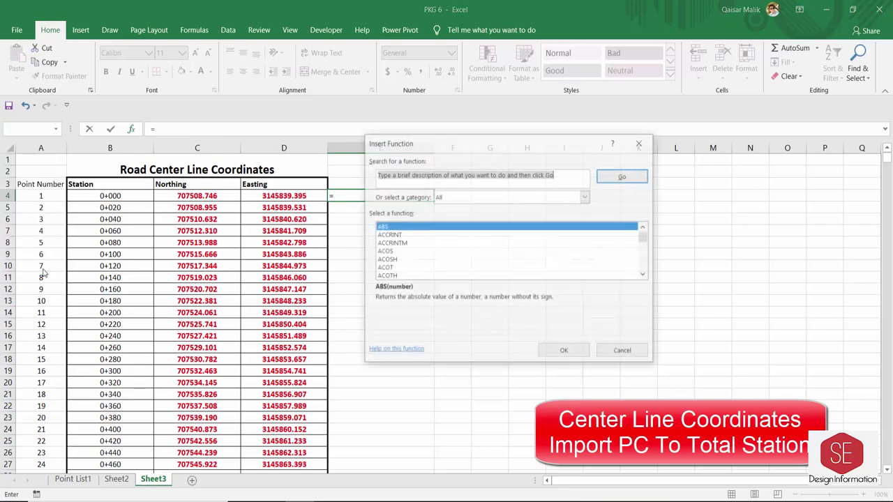
{"action": "left_click", "coordinate": [388, 252]}
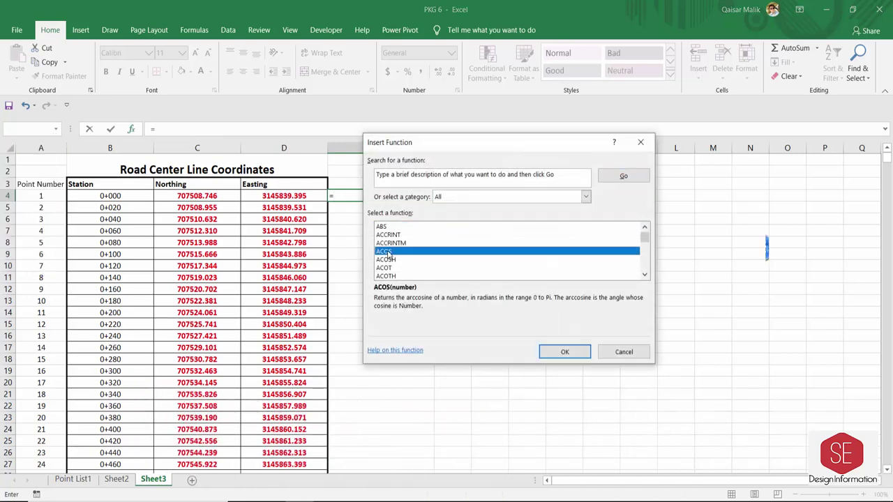
{"action": "key", "text": "c"}
{"action": "key", "text": "Down"}
{"action": "key", "text": "Down"}
{"action": "key", "text": "Down"}
{"action": "key", "text": "Down"}
{"action": "key", "text": "Down"}
{"action": "key", "text": "Down"}
{"action": "key", "text": "Down"}
{"action": "key", "text": "Down"}
{"action": "key", "text": "Down"}
{"action": "key", "text": "Down"}
{"action": "key", "text": "Down"}
{"action": "key", "text": "Down"}
{"action": "key", "text": "Down"}
{"action": "key", "text": "Down"}
{"action": "key", "text": "Down"}
{"action": "key", "text": "Down"}
{"action": "key", "text": "Down"}
{"action": "key", "text": "Down"}
{"action": "key", "text": "Down"}
{"action": "key", "text": "Down"}
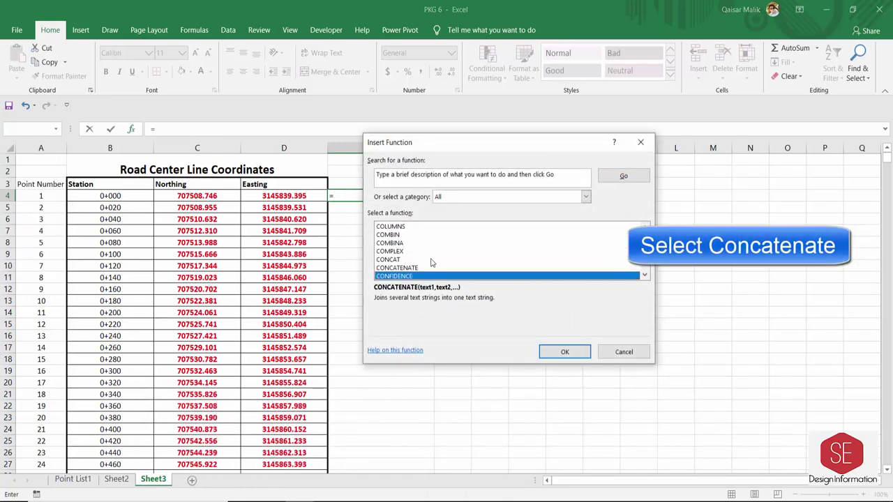
{"action": "scroll", "coordinate": [431, 263], "scroll_direction": "down", "scroll_amount": 1}
{"action": "left_click", "coordinate": [398, 243]}
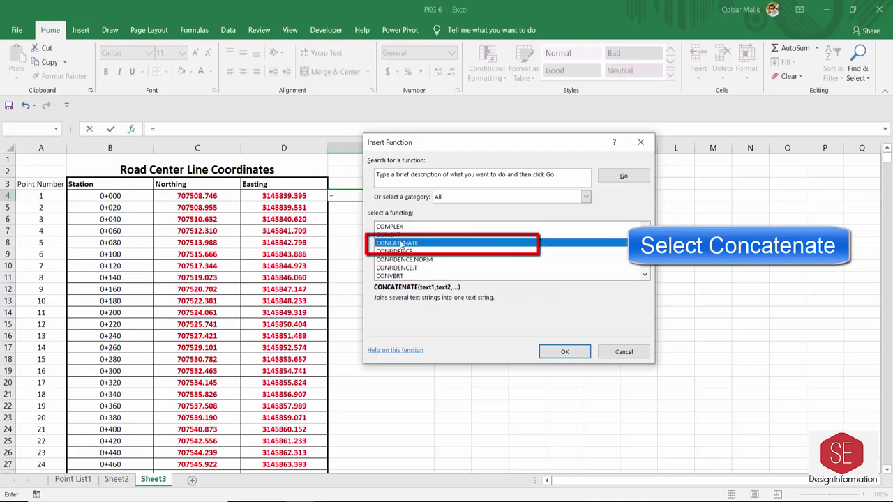
{"action": "left_click", "coordinate": [558, 353]}
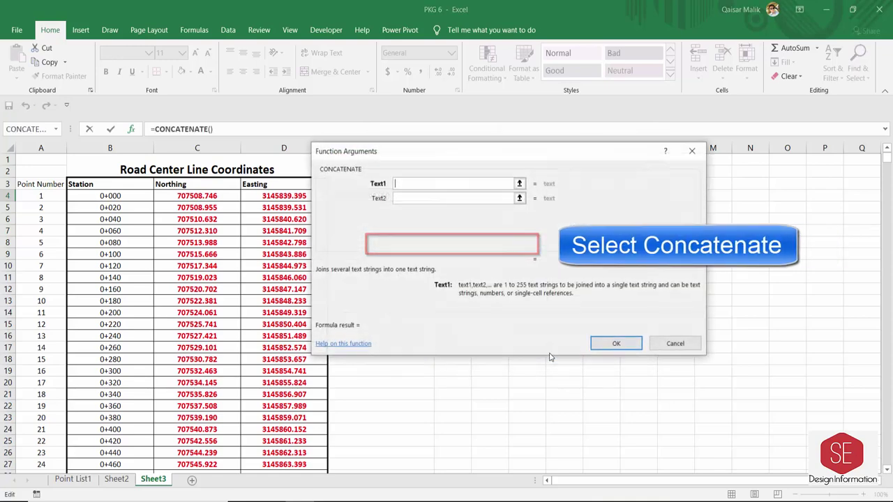
Complete the E4 formula by joining station B4, northing C4 and easting D4 with comma separators: =CONCATENATE(B4,",",C4,",",D4)
{"action": "left_click", "coordinate": [101, 198]}
{"action": "type", "text": ","}
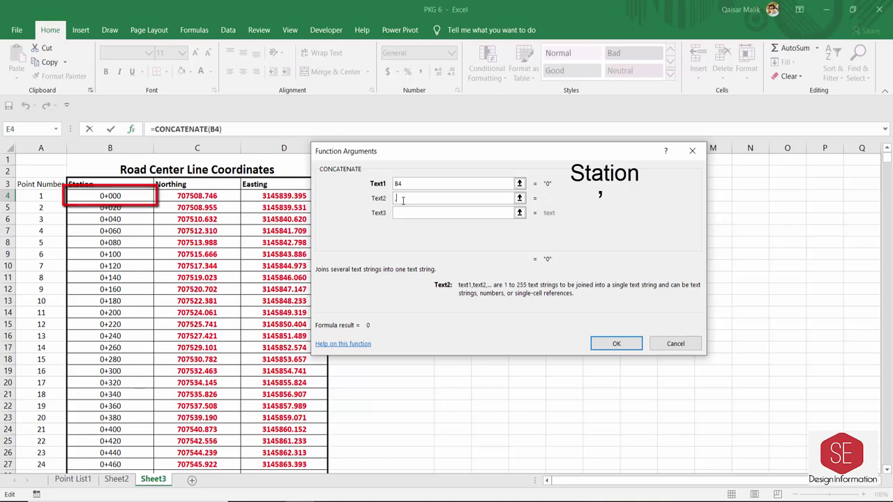
{"action": "left_click", "coordinate": [403, 214]}
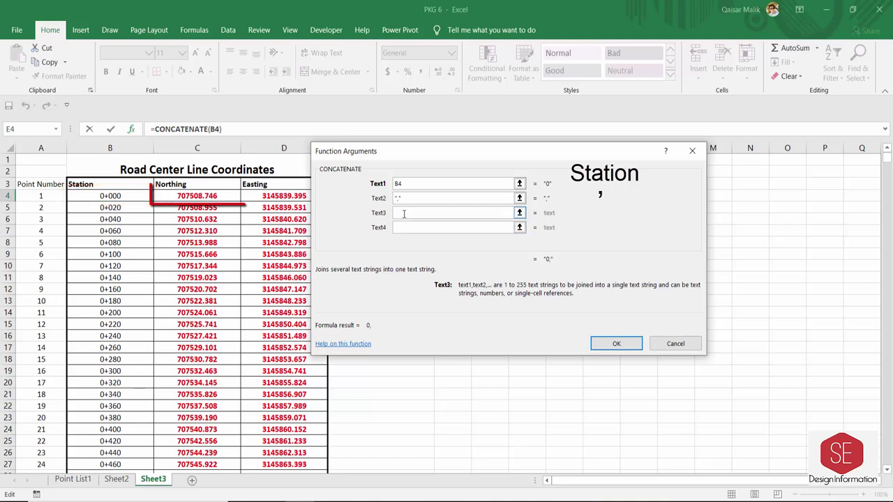
{"action": "left_click", "coordinate": [178, 195]}
{"action": "left_click", "coordinate": [397, 228]}
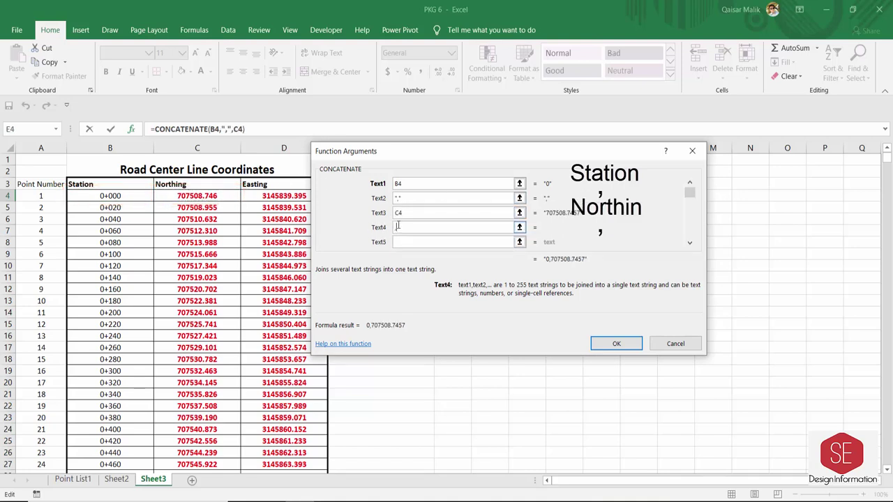
{"action": "left_click_drag", "start_coordinate": [448, 161], "coordinate": [485, 166]}
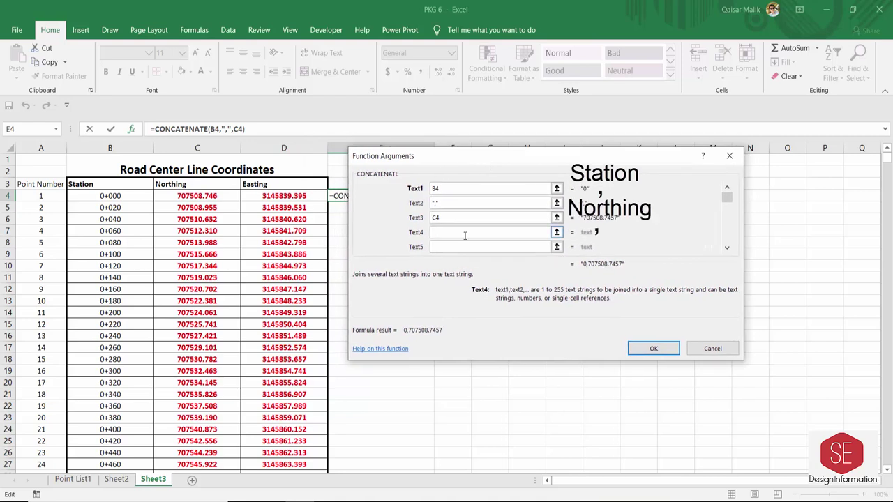
{"action": "type", "text": "\",\""}
{"action": "key", "text": "Tab"}
{"action": "left_click", "coordinate": [289, 198]}
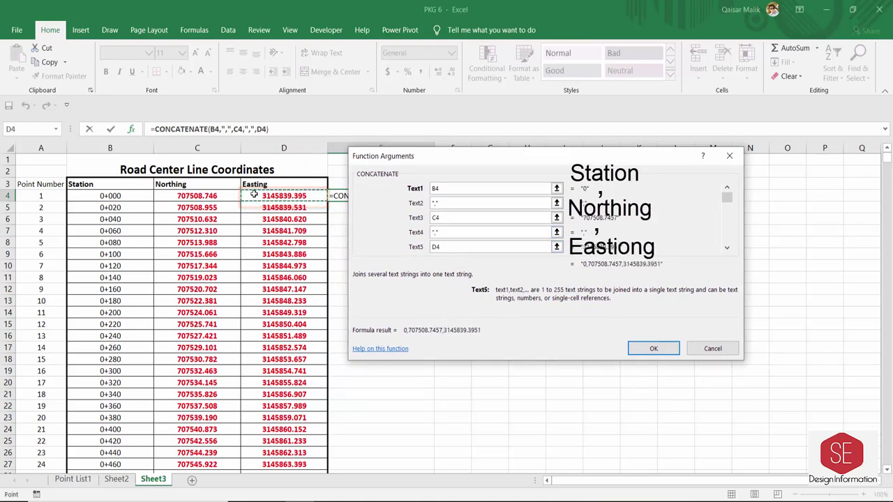
{"action": "left_click", "coordinate": [654, 349]}
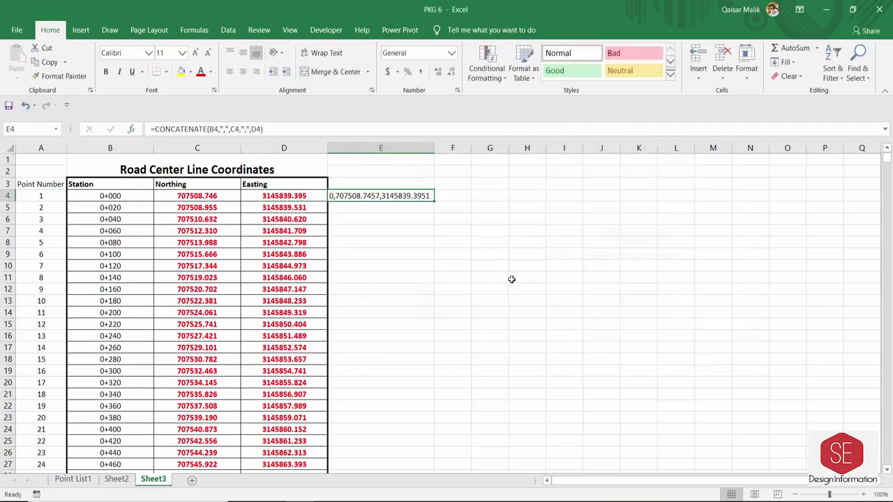
Fill the E4 CONCATENATE formula down column E to the last station row of the coordinate table
{"action": "double_click", "coordinate": [390, 197]}
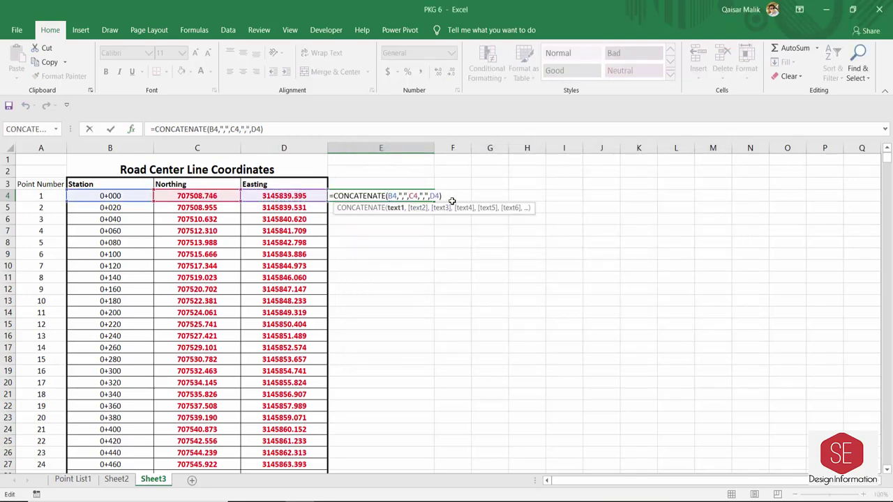
{"action": "key", "text": "Escape"}
{"action": "double_click", "coordinate": [434, 201]}
{"action": "scroll", "coordinate": [401, 261], "scroll_direction": "down", "scroll_amount": 8}
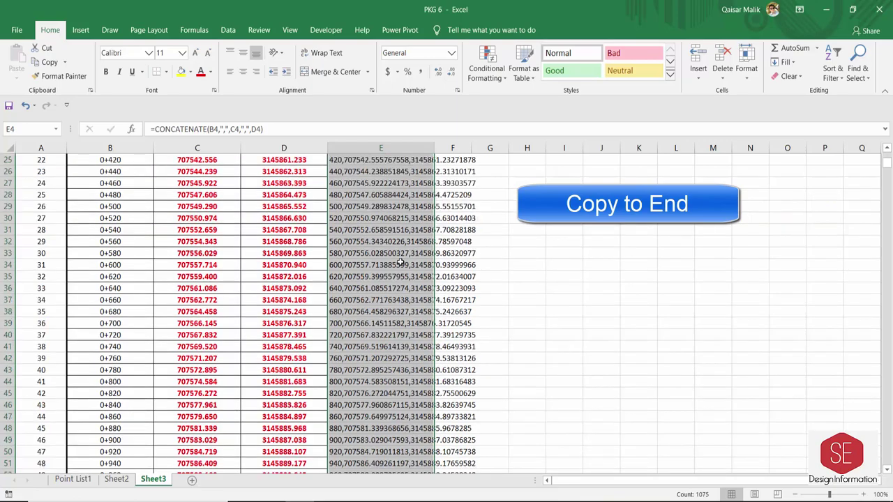
{"action": "scroll", "coordinate": [401, 261], "scroll_direction": "down", "scroll_amount": 20}
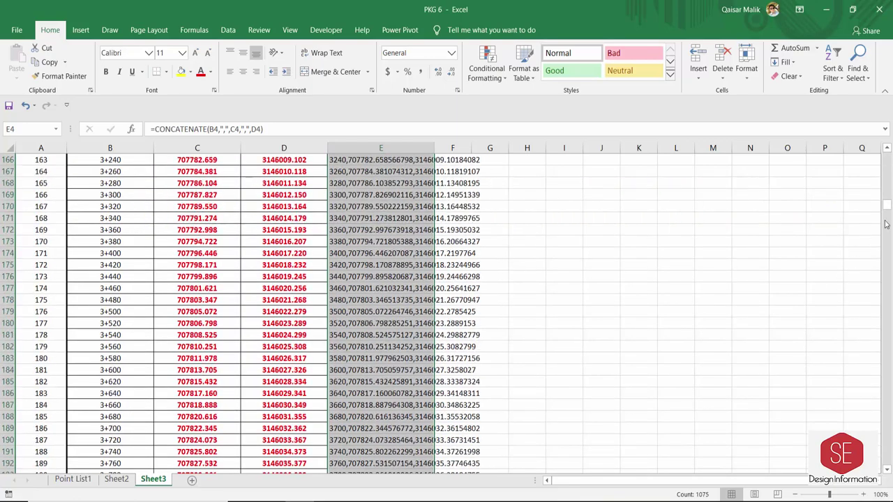
{"action": "left_click_drag", "start_coordinate": [886, 206], "coordinate": [886, 446]}
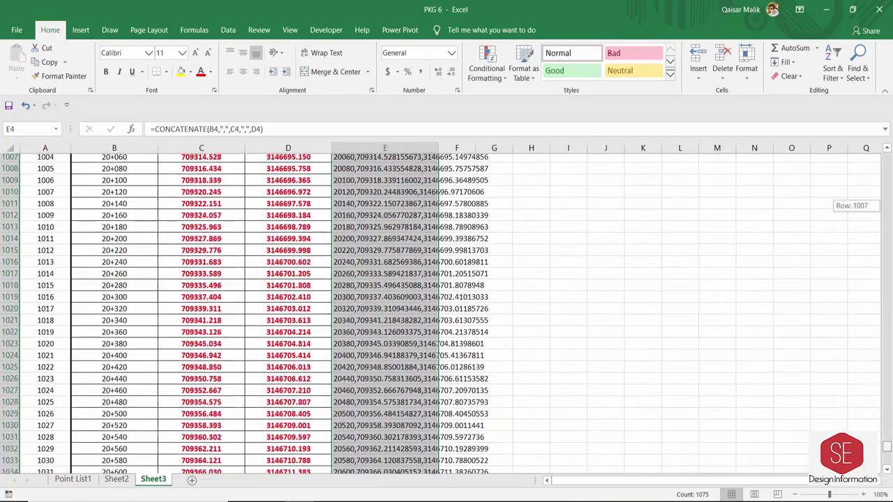
{"action": "scroll", "coordinate": [377, 299], "scroll_direction": "up", "scroll_amount": 1}
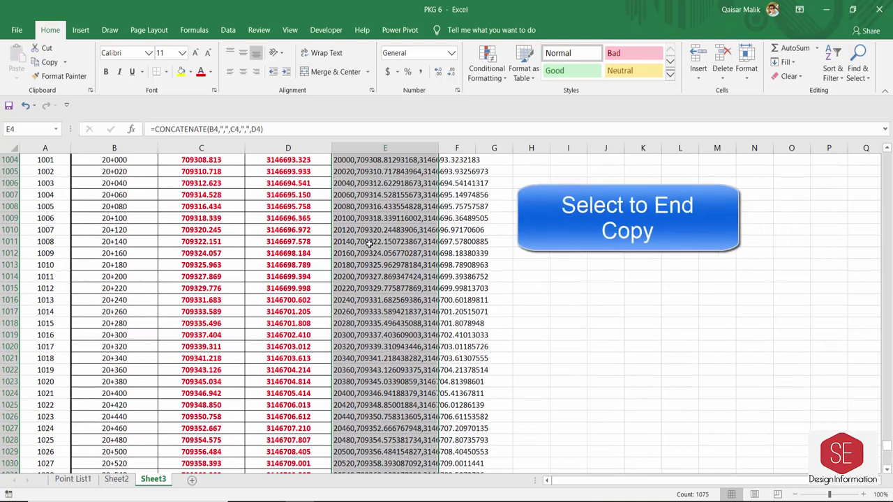
Copy the joined coordinate results in column E and paste them into a new Notepad document
{"action": "right_click", "coordinate": [371, 222]}
{"action": "left_click", "coordinate": [395, 246]}
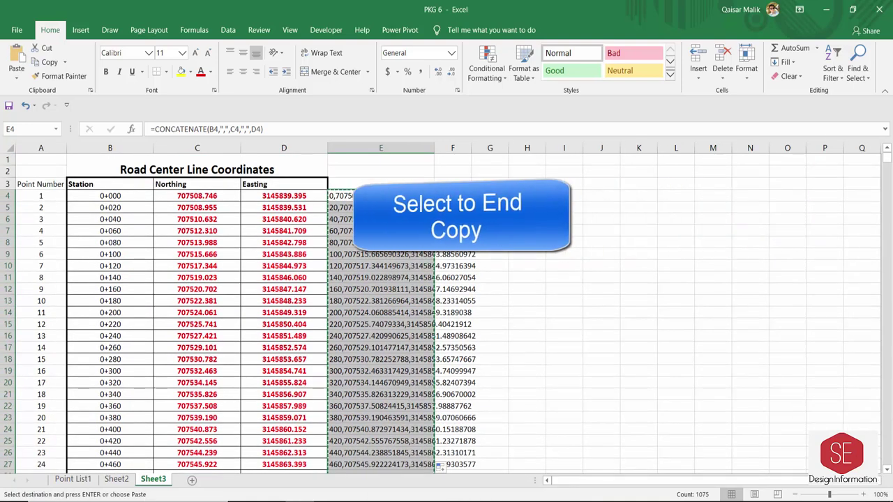
{"action": "key", "text": "super"}
{"action": "type", "text": "notepad"}
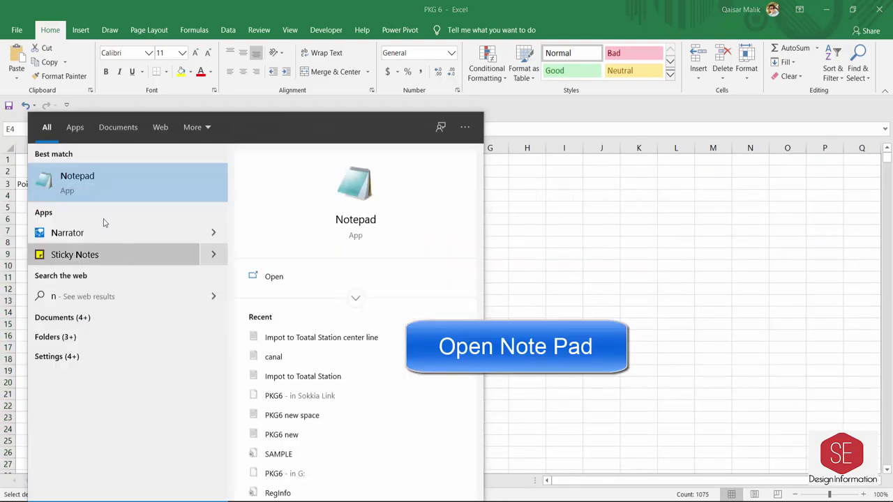
{"action": "left_click", "coordinate": [98, 185]}
{"action": "right_click", "coordinate": [209, 141]}
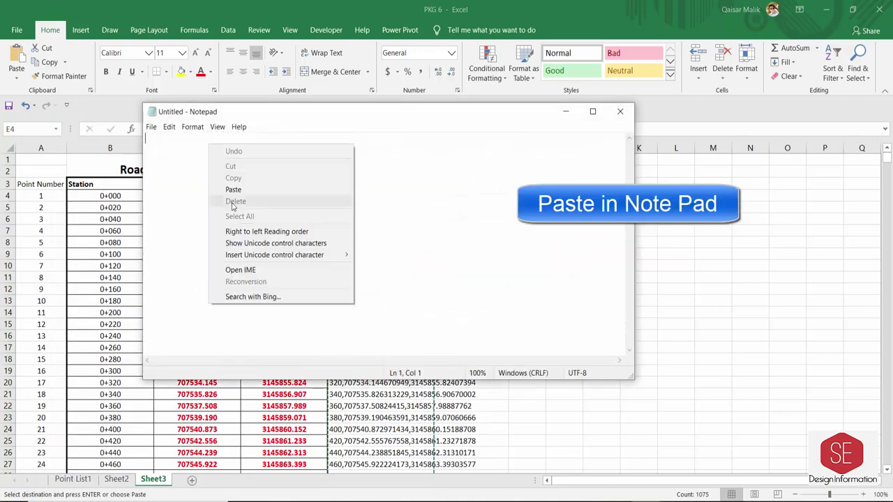
{"action": "left_click", "coordinate": [232, 190]}
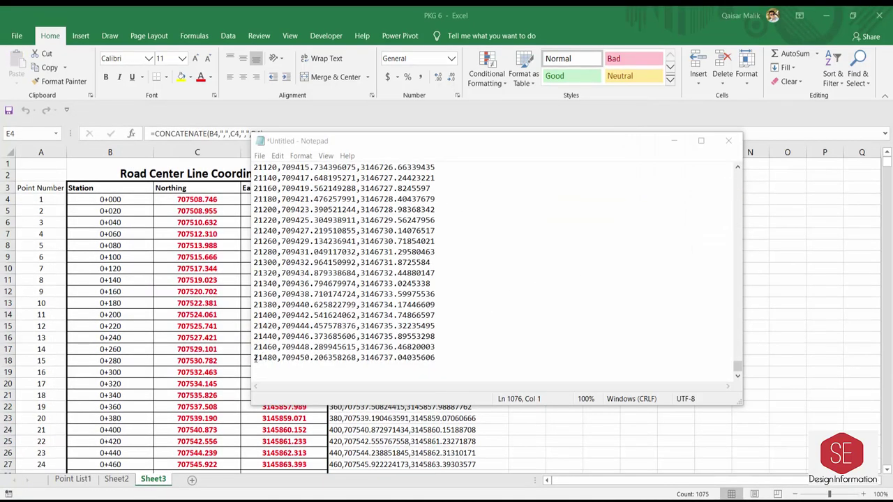
Delete the station 21480 line and the blank line at the end of the pasted coordinates
{"action": "left_click_drag", "start_coordinate": [255, 357], "coordinate": [256, 368]}
{"action": "key", "text": "BackSpace"}
{"action": "key", "text": "BackSpace"}
{"action": "scroll", "coordinate": [339, 238], "scroll_direction": "up", "scroll_amount": 8}
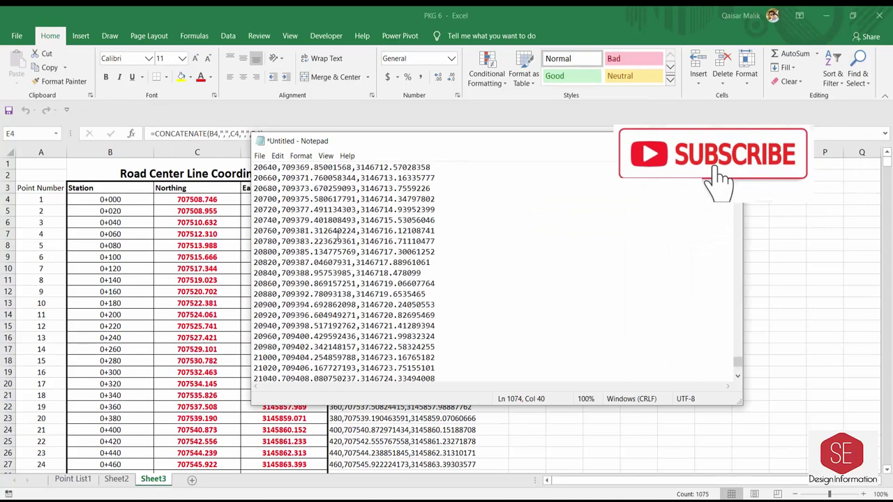
{"action": "scroll", "coordinate": [338, 237], "scroll_direction": "up", "scroll_amount": 14}
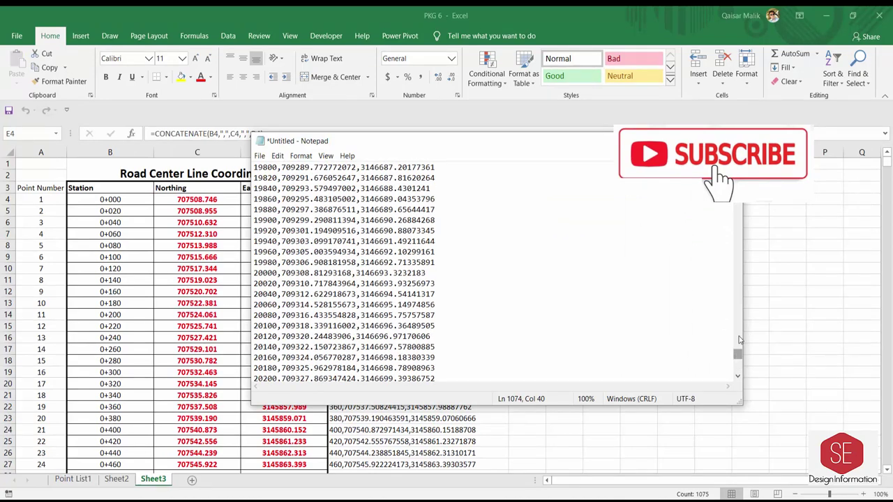
{"action": "left_click_drag", "start_coordinate": [738, 354], "coordinate": [737, 173]}
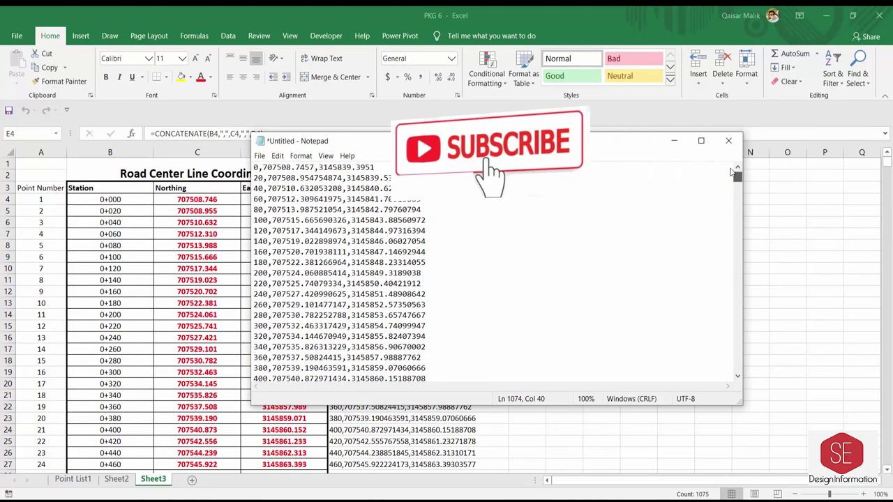
Save the text as "Import to Total Station Center Line" in the Desktop's Sokkia Link folder and close Notepad
{"action": "left_click", "coordinate": [259, 156]}
{"action": "left_click", "coordinate": [279, 203]}
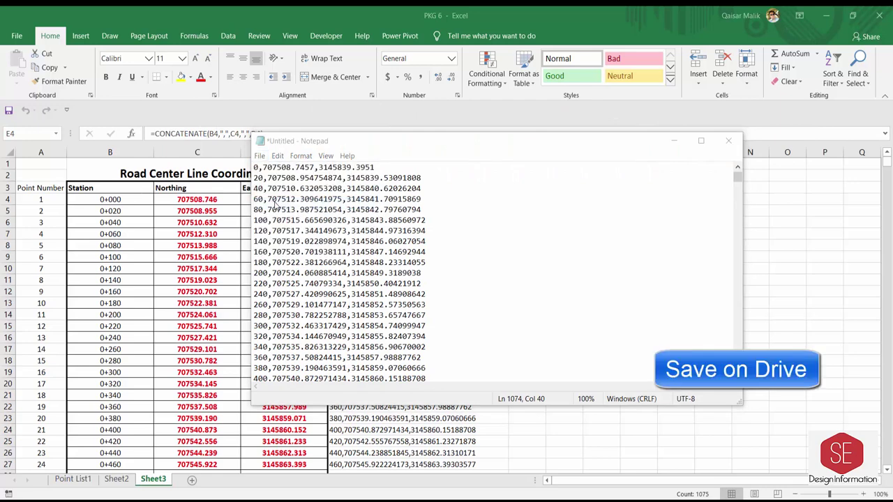
{"action": "left_click", "coordinate": [305, 279]}
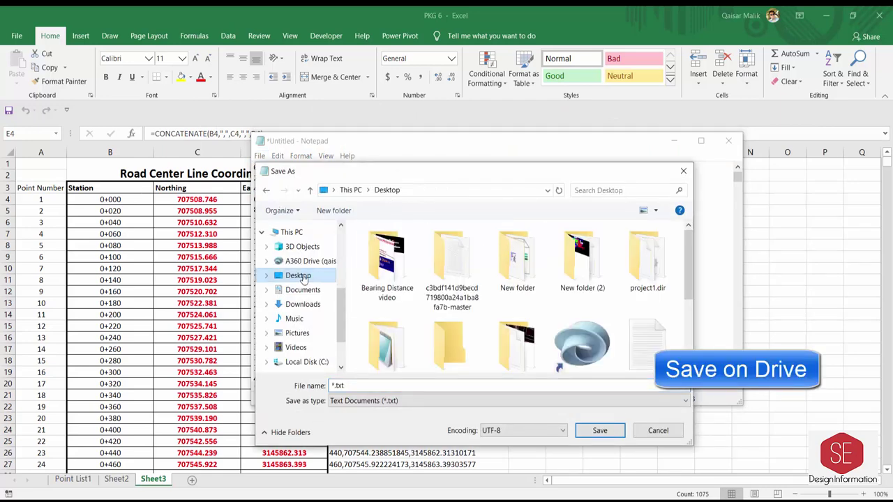
{"action": "double_click", "coordinate": [390, 327]}
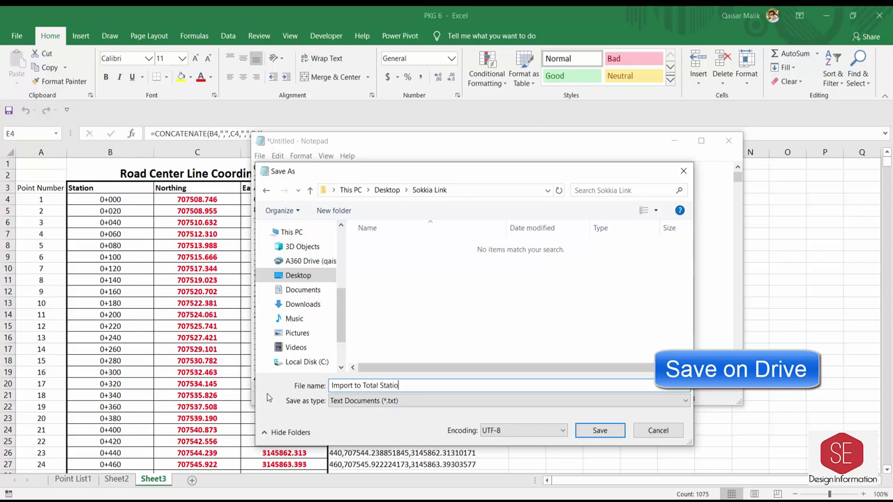
{"action": "type", "text": "ter Line"}
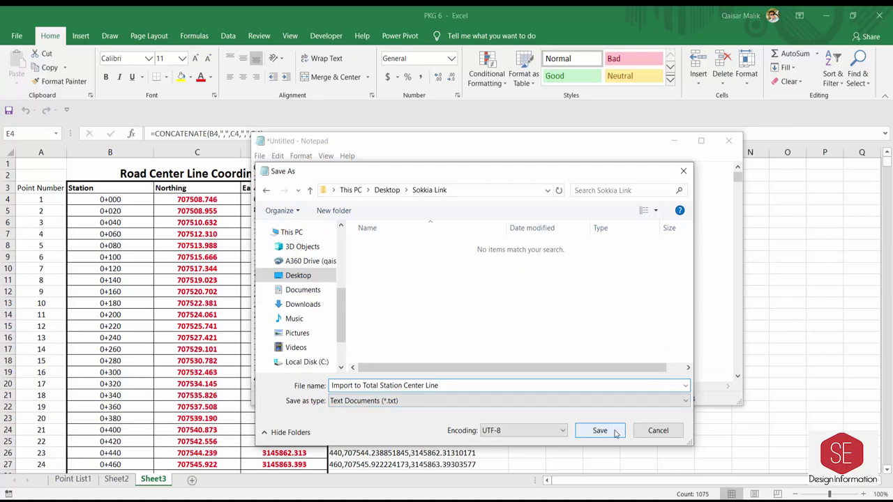
{"action": "left_click", "coordinate": [616, 433]}
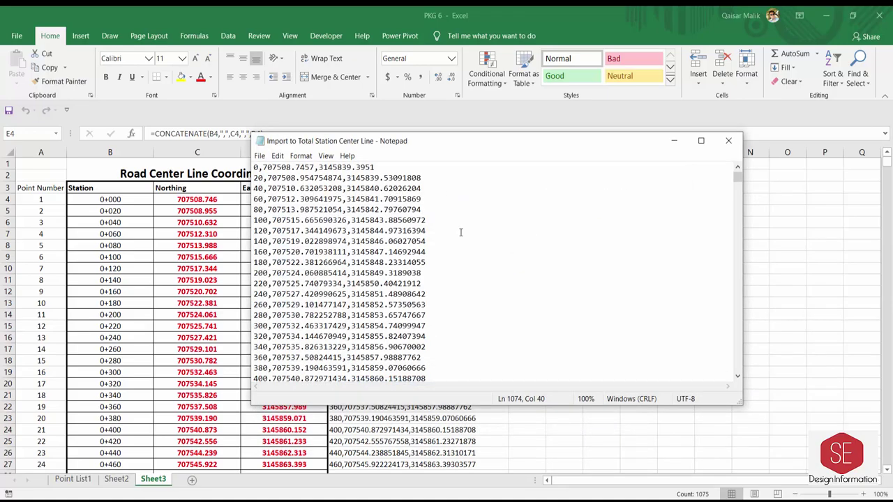
{"action": "left_click", "coordinate": [729, 140]}
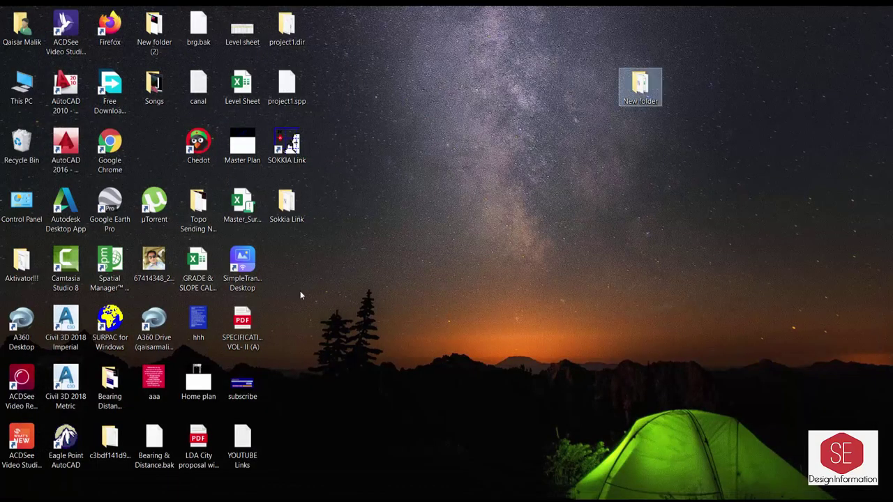
Open the Import to Total Station Center Line text file from the Sokkia Link folder to check its contents, and close it
{"action": "left_click", "coordinate": [282, 218]}
{"action": "double_click", "coordinate": [283, 218]}
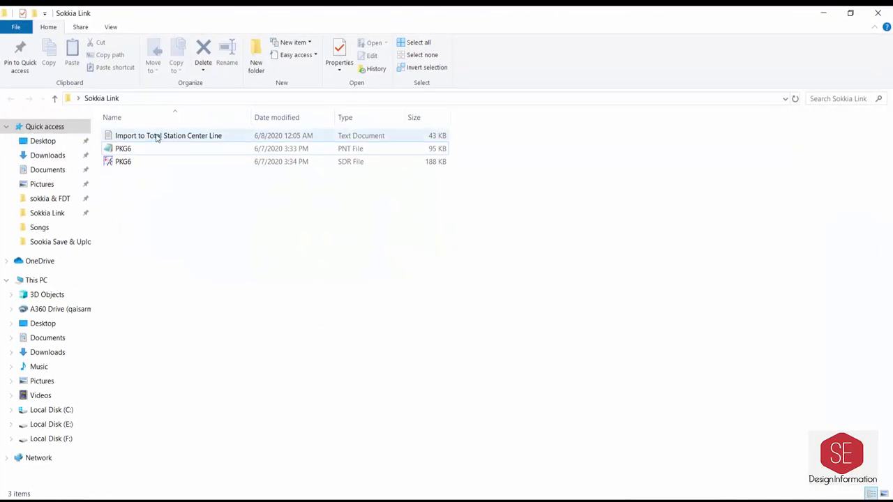
{"action": "left_click", "coordinate": [205, 136]}
{"action": "double_click", "coordinate": [205, 136]}
{"action": "left_click", "coordinate": [730, 140]}
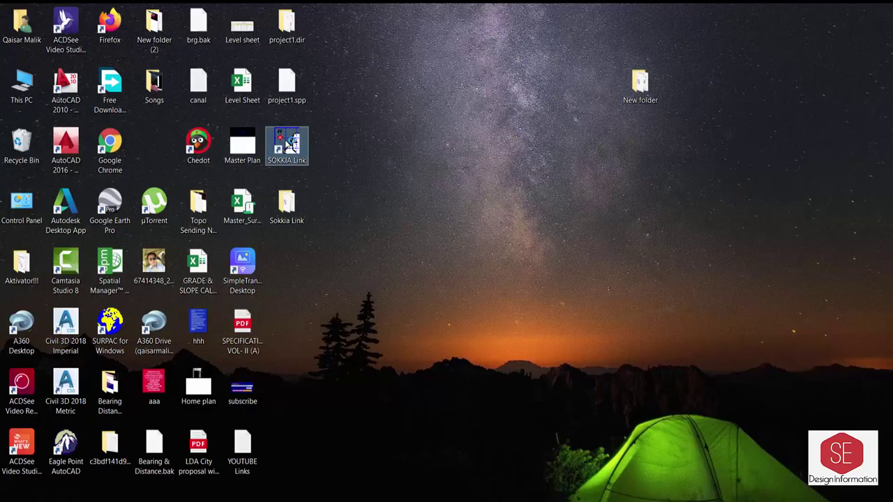
Launch SOKKIA Link and create a new project named "Import Center line coordinates to Total Station"
{"action": "double_click", "coordinate": [288, 143]}
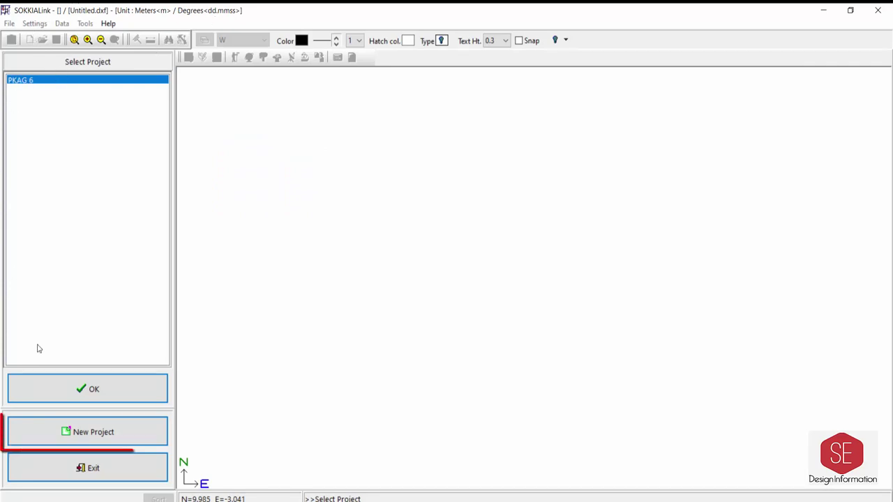
{"action": "left_click", "coordinate": [103, 433]}
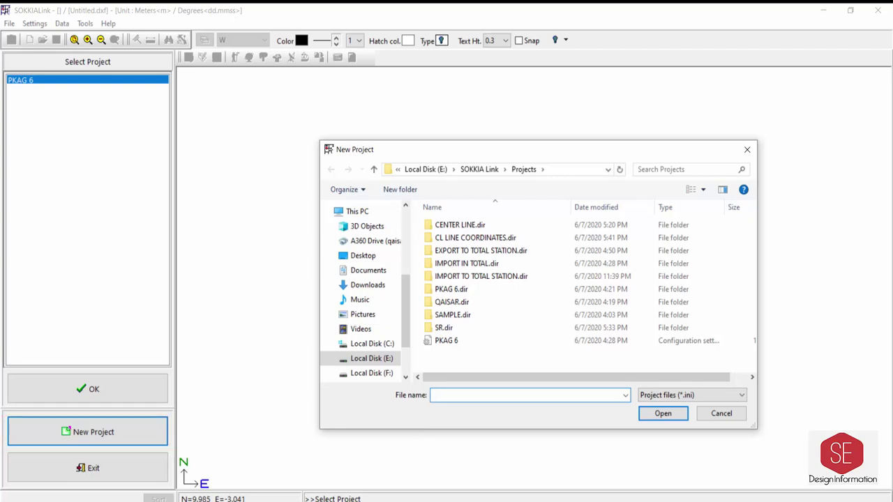
{"action": "type", "text": "Import Center line coordinates to Total Station"}
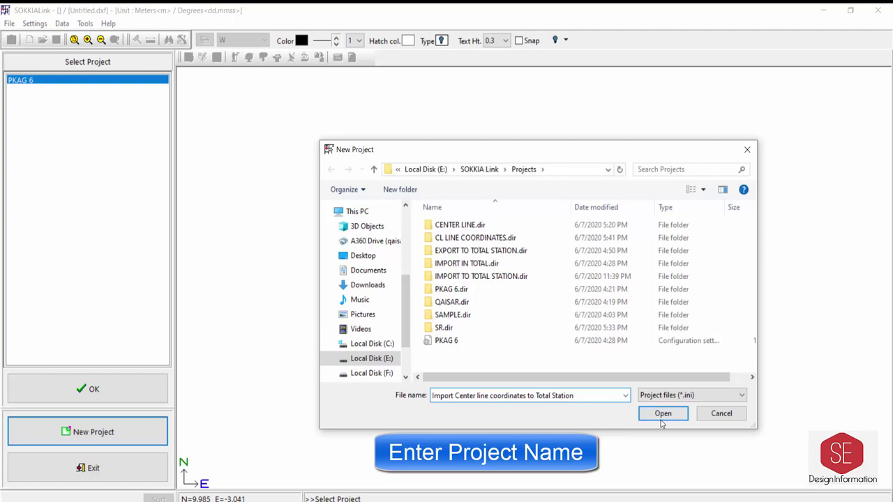
{"action": "left_click", "coordinate": [662, 414]}
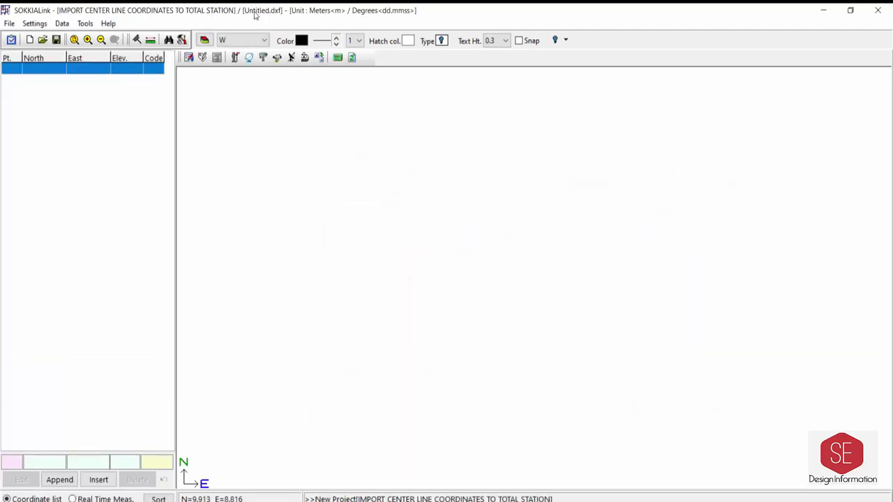
Open the Field Book/Reduced Coordinates window and set the data format to Pt,N,E,Code<Comma>
{"action": "left_click", "coordinate": [236, 57]}
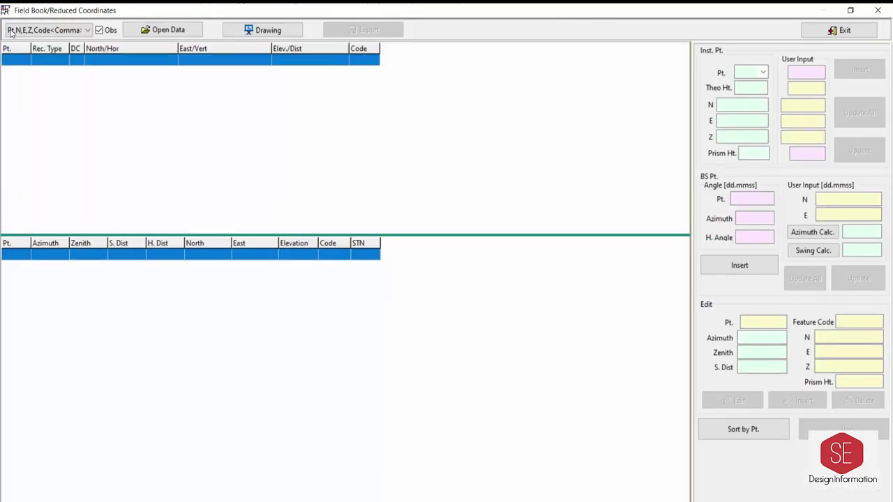
{"action": "left_click", "coordinate": [67, 31]}
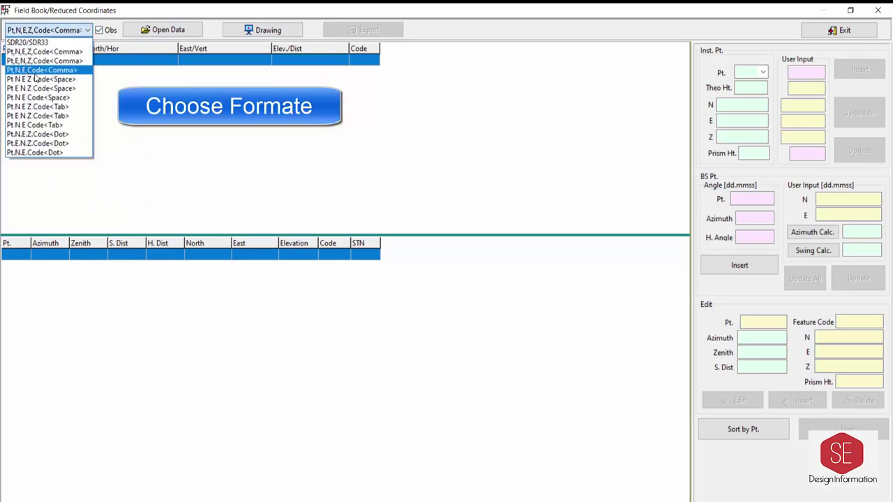
{"action": "left_click", "coordinate": [35, 124]}
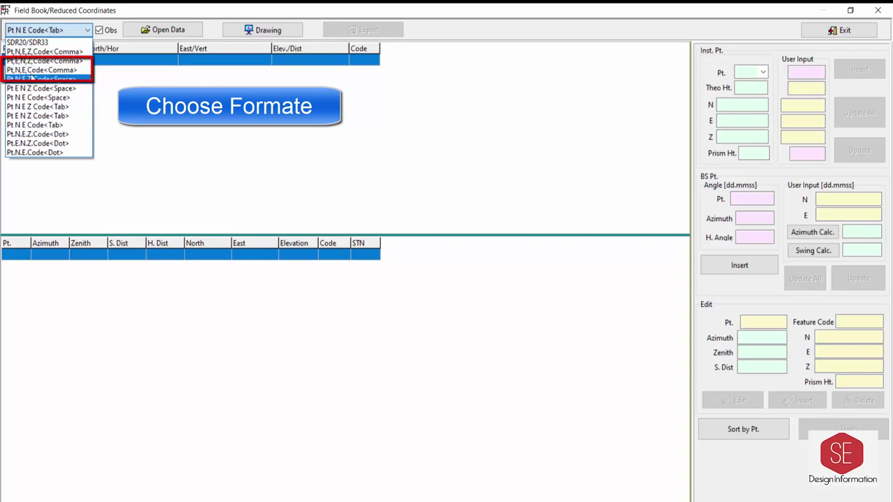
{"action": "left_click", "coordinate": [42, 70]}
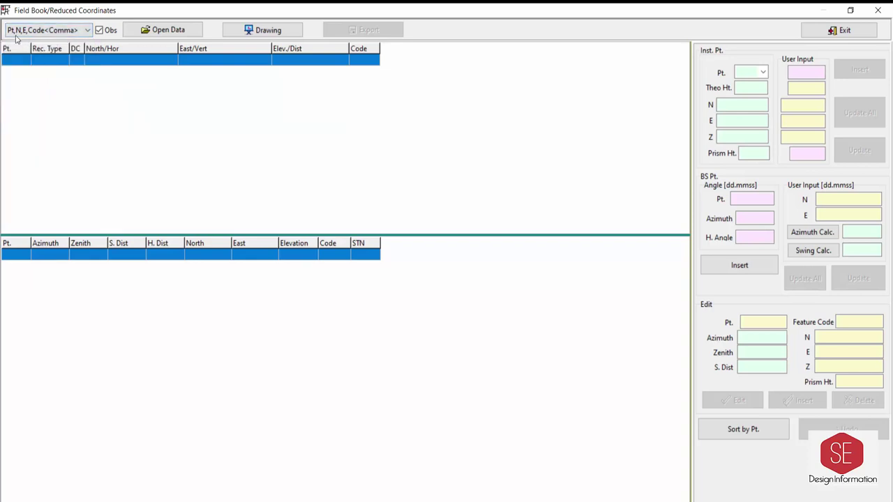
Load the Import to Total Station Center Line text file from the Desktop's Sokkia Link folder, previewing its contents in Notepad first
{"action": "left_click", "coordinate": [178, 33]}
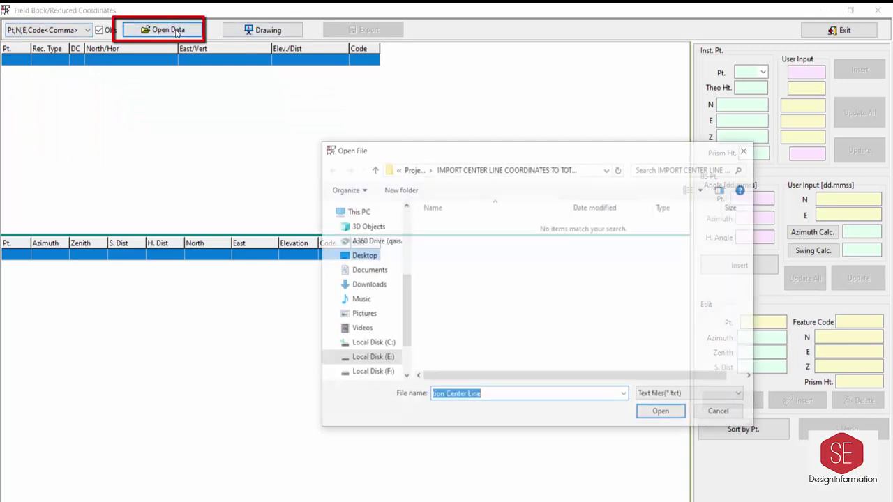
{"action": "left_click", "coordinate": [363, 255]}
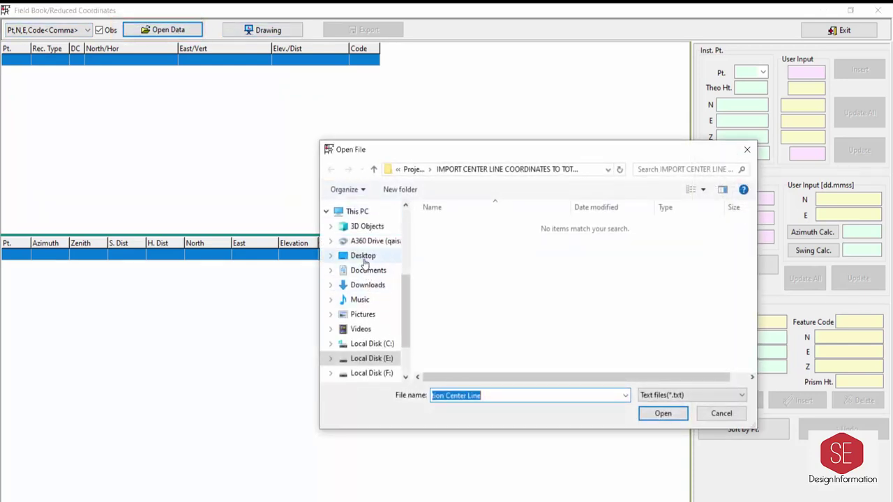
{"action": "double_click", "coordinate": [450, 339]}
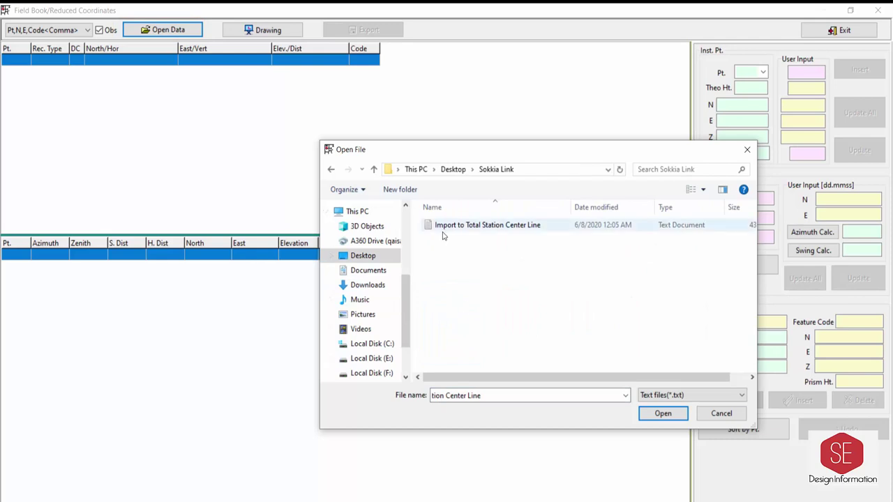
{"action": "left_click", "coordinate": [470, 227]}
{"action": "right_click", "coordinate": [468, 228]}
{"action": "left_click", "coordinate": [487, 236]}
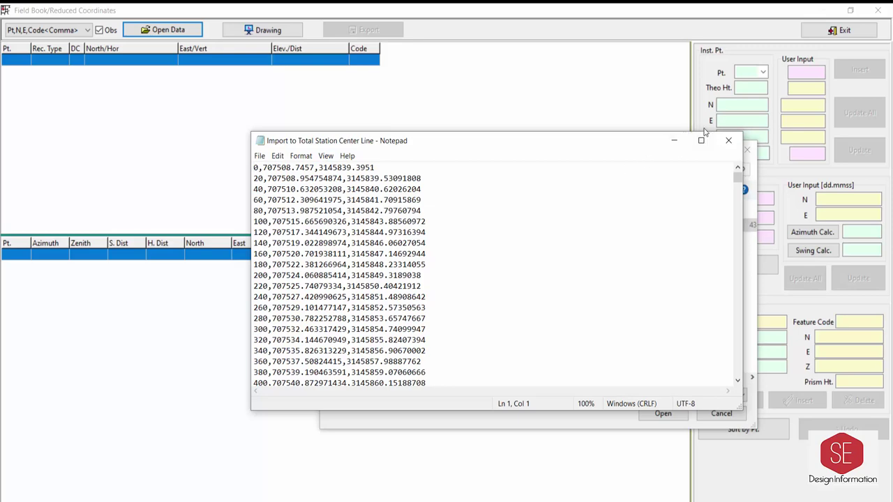
{"action": "left_click", "coordinate": [729, 141]}
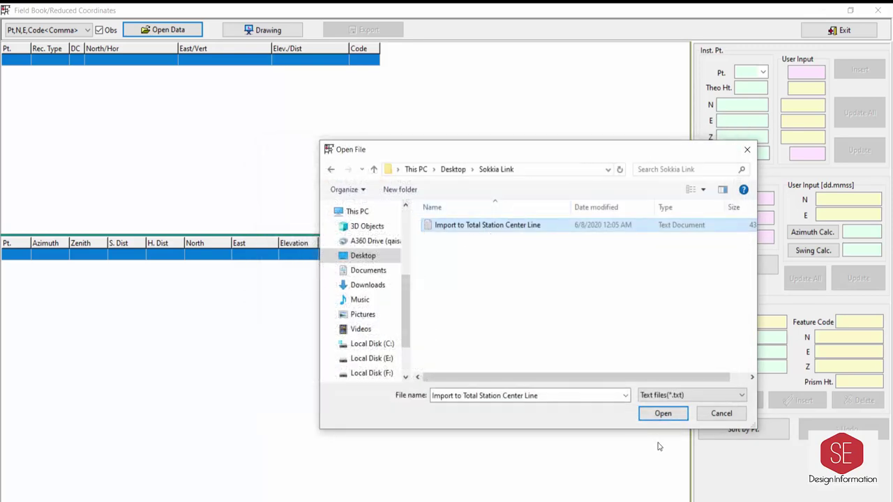
{"action": "left_click", "coordinate": [656, 415]}
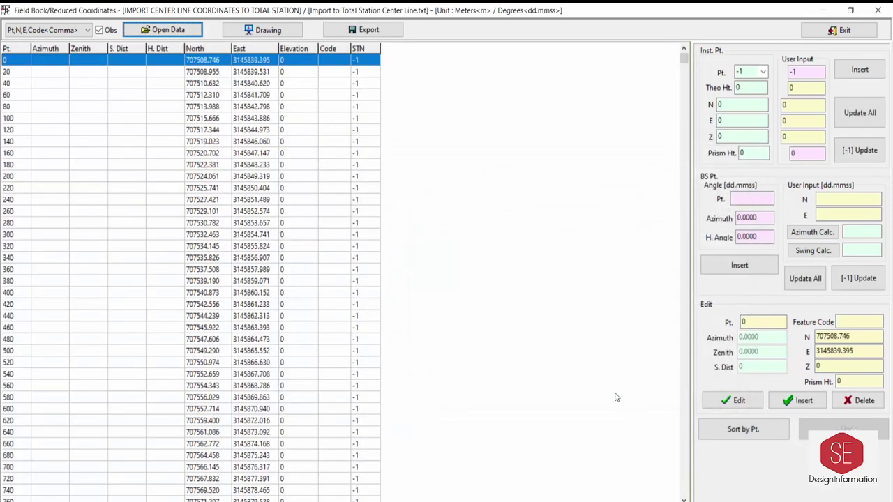
Examine the imported center line coordinates by selecting several points between 20 and 160 in the list
{"action": "left_click", "coordinate": [14, 72]}
{"action": "left_click", "coordinate": [15, 83]}
{"action": "left_click", "coordinate": [15, 94]}
{"action": "left_click", "coordinate": [14, 141]}
{"action": "left_click", "coordinate": [14, 153]}
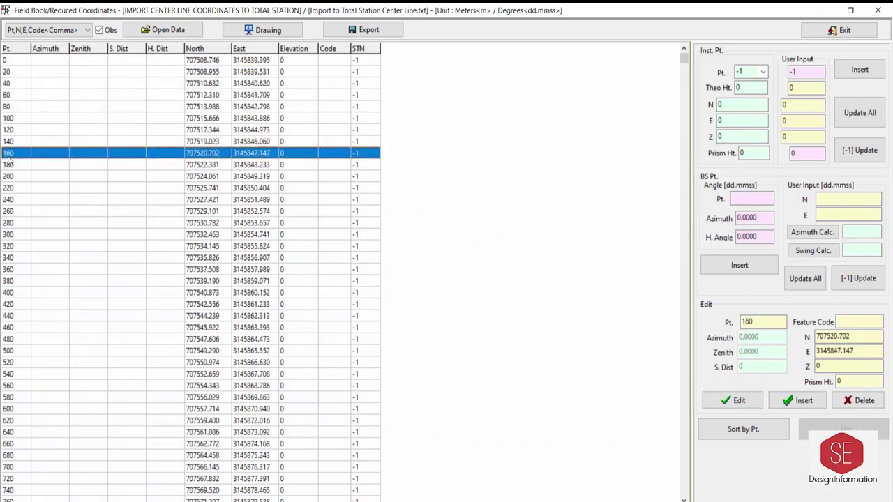
Check the north and east coordinates of individual center line points in the list, including points 0 and 100
{"action": "left_click", "coordinate": [11, 175]}
{"action": "left_click", "coordinate": [9, 199]}
{"action": "left_click", "coordinate": [211, 62]}
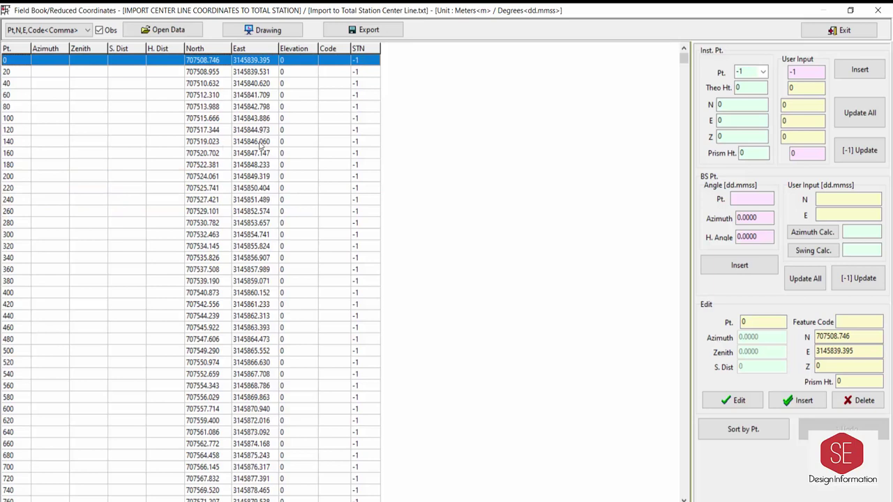
{"action": "left_click", "coordinate": [209, 118]}
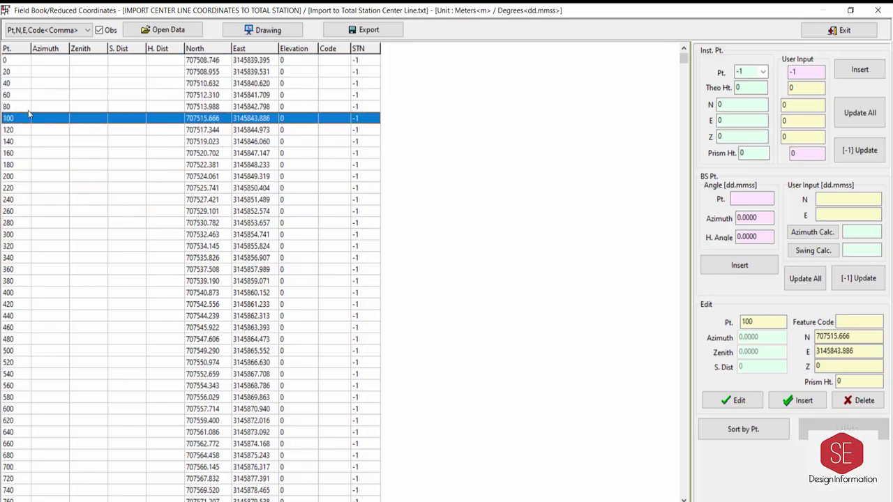
{"action": "key", "text": "ctrl+Home"}
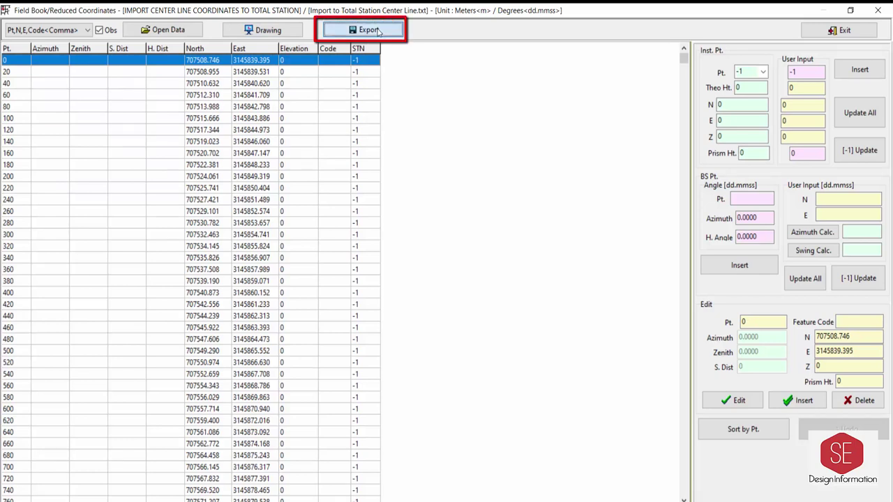
Export the center line coordinates as an SDR file in the SDR33 Coordinates format
{"action": "left_click", "coordinate": [379, 32]}
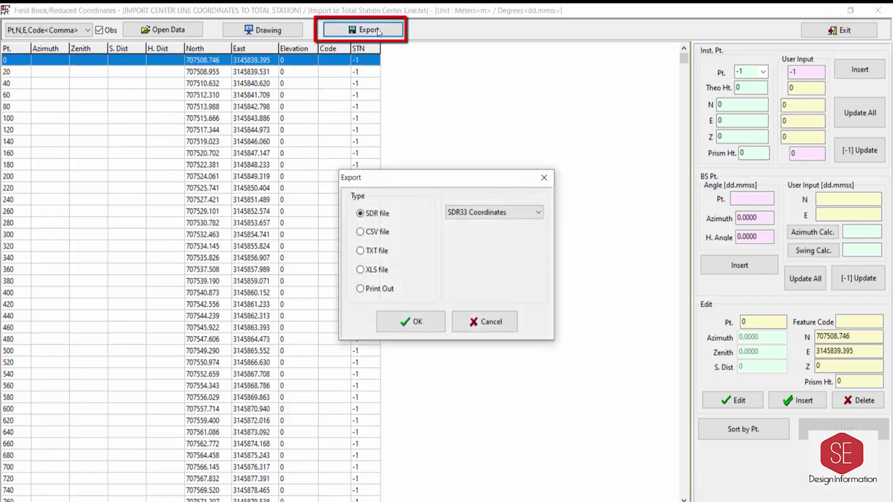
{"action": "left_click", "coordinate": [362, 233]}
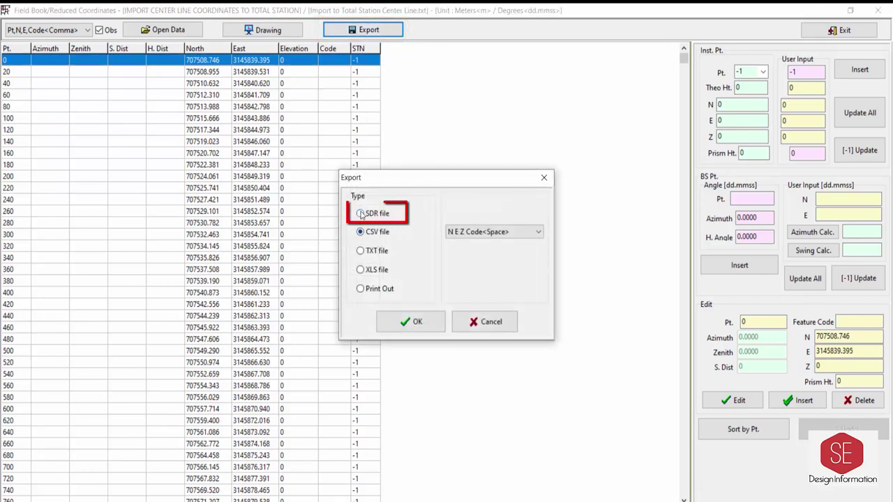
{"action": "left_click", "coordinate": [379, 217]}
{"action": "left_click", "coordinate": [489, 212]}
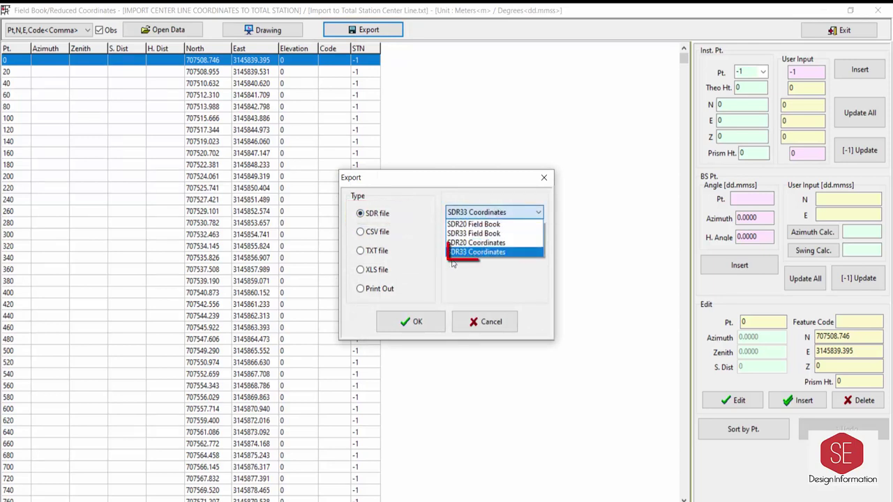
{"action": "left_click", "coordinate": [487, 252]}
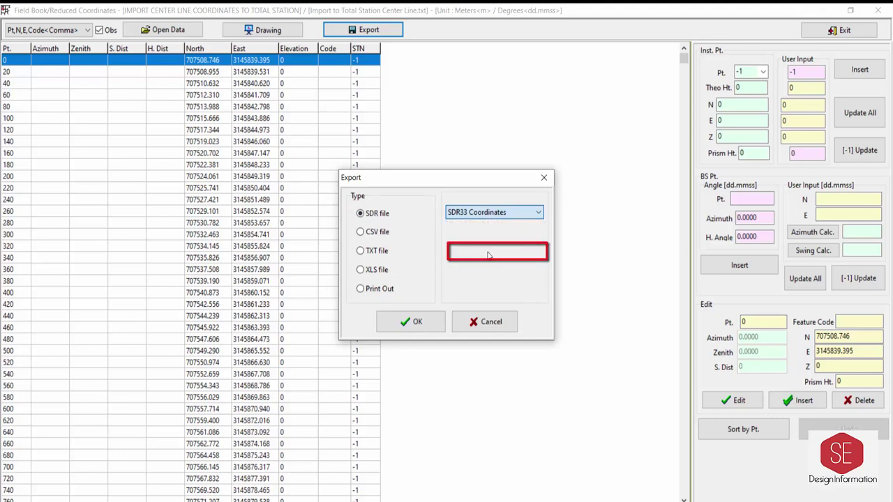
{"action": "left_click", "coordinate": [415, 314]}
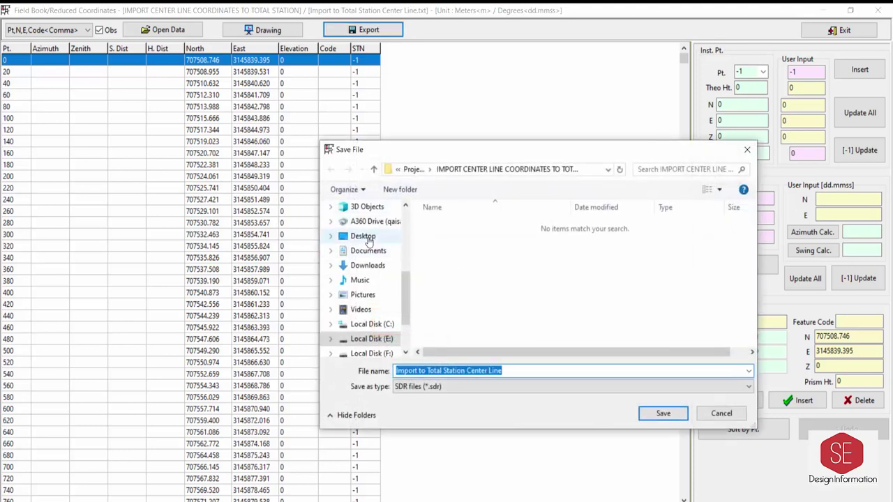
Save the SDR file as Import to Total Station Center Line in the Desktop's Sokkia Link folder
{"action": "left_click", "coordinate": [368, 240]}
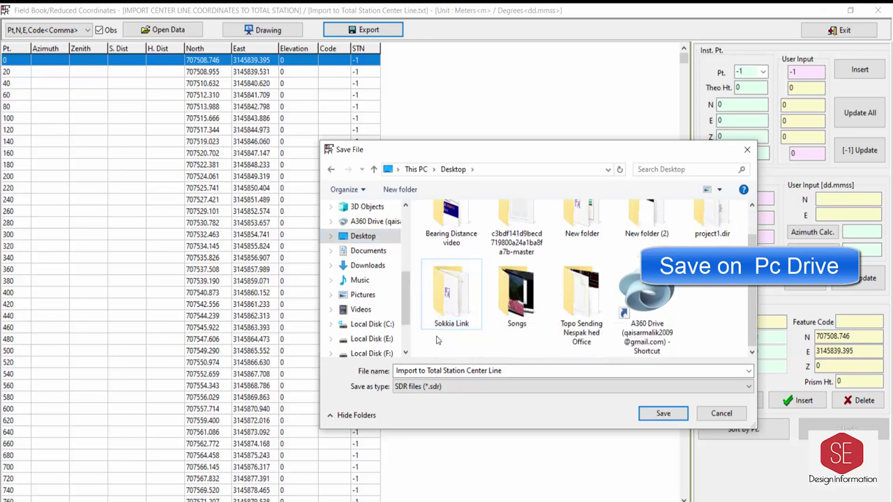
{"action": "double_click", "coordinate": [452, 297]}
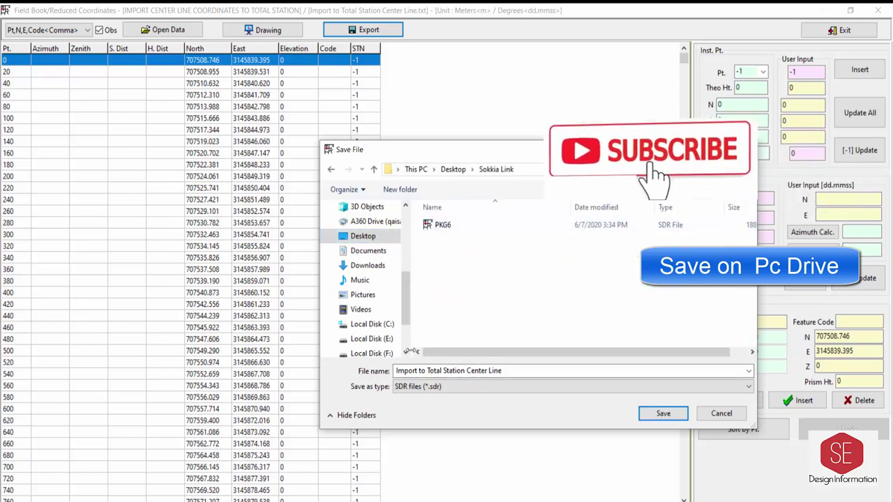
{"action": "left_click", "coordinate": [661, 413]}
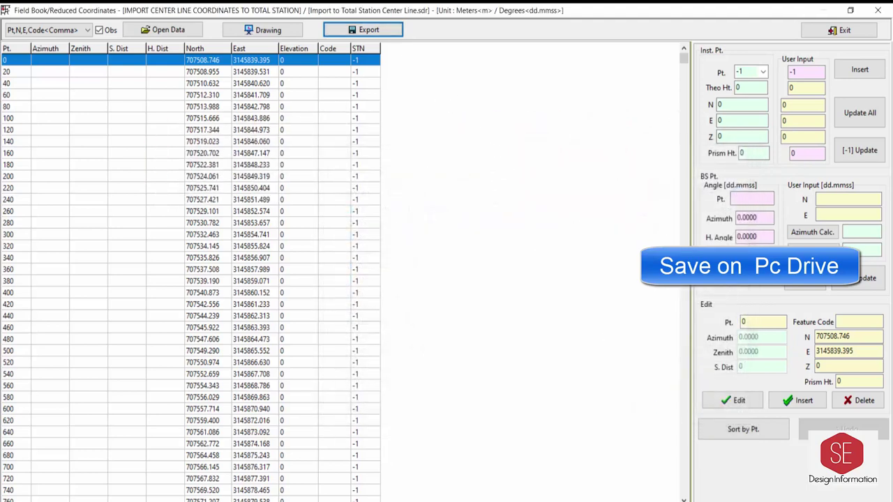
Switch to the Sokkia Link folder in File Explorer and copy the Import to Total Station Center Line SDR file to USB Drive (G:)
{"action": "left_click", "coordinate": [357, 500]}
{"action": "left_click", "coordinate": [477, 479]}
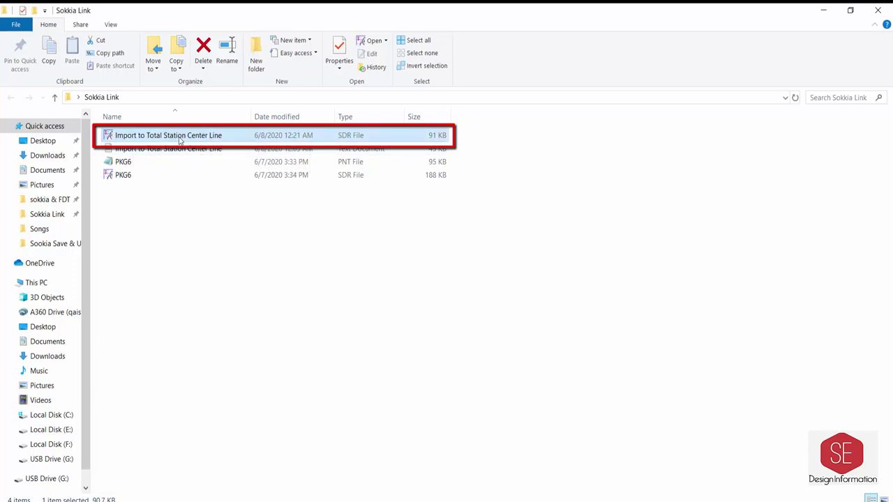
{"action": "right_click", "coordinate": [172, 140]}
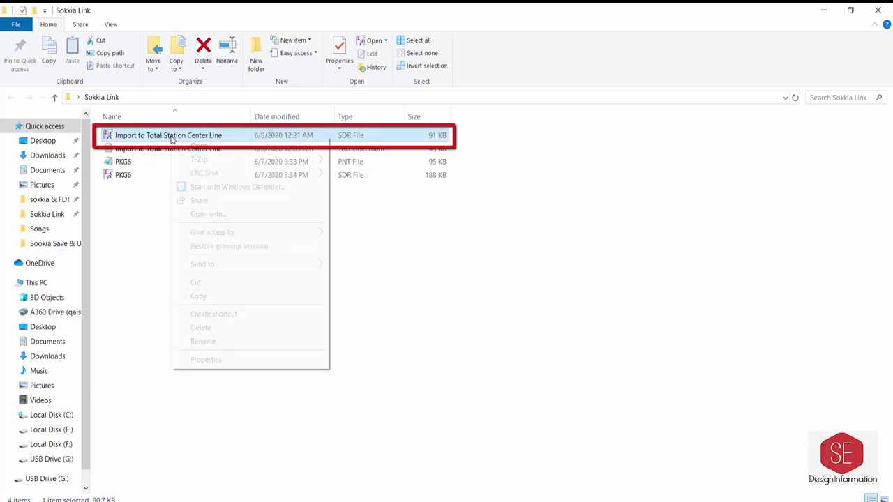
{"action": "left_click", "coordinate": [196, 295]}
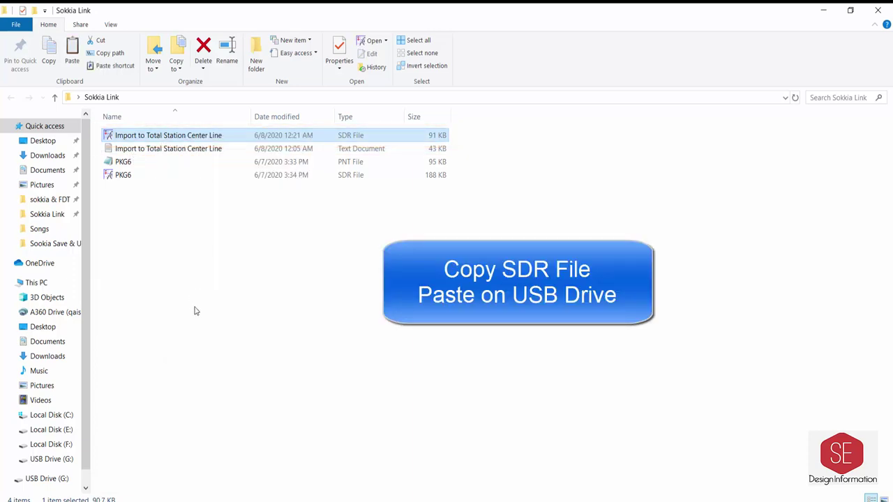
{"action": "left_click", "coordinate": [70, 459]}
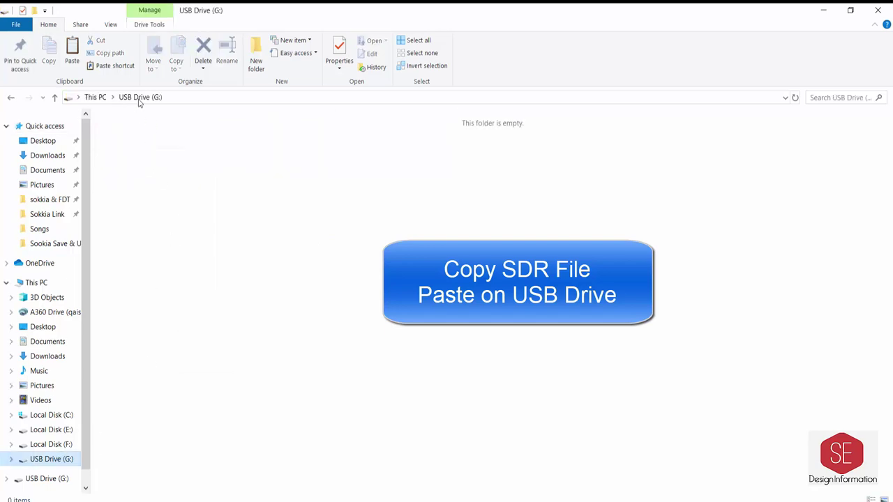
{"action": "right_click", "coordinate": [183, 162]}
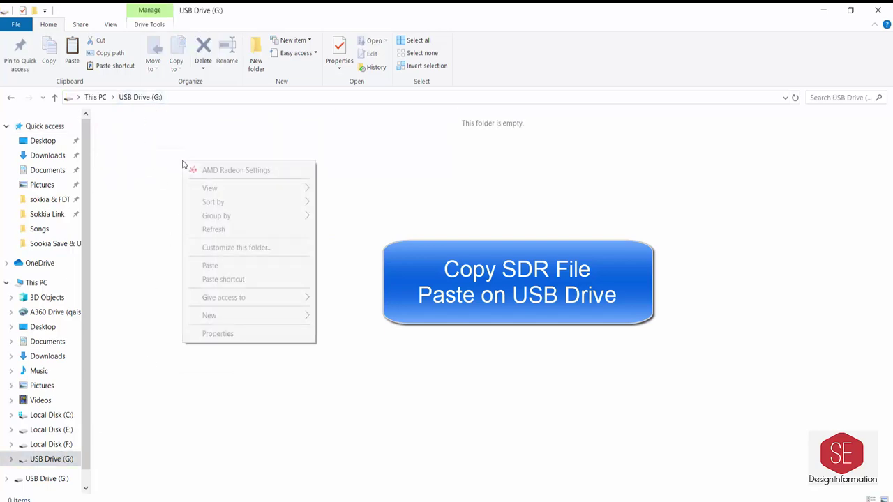
{"action": "left_click", "coordinate": [218, 272]}
{"action": "left_click", "coordinate": [145, 297]}
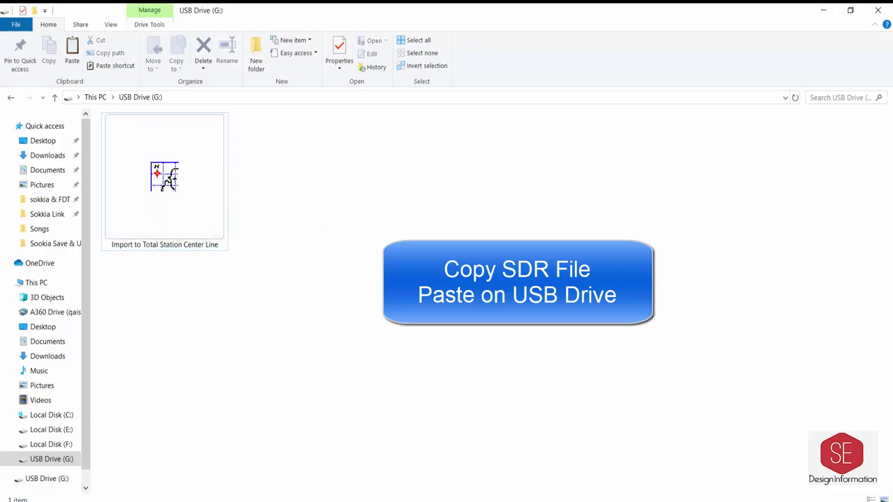
Close the USB drive window, the Field Book/Reduced Coordinates window and SOKKIA Link
{"action": "left_click", "coordinate": [877, 10]}
{"action": "left_click", "coordinate": [878, 10]}
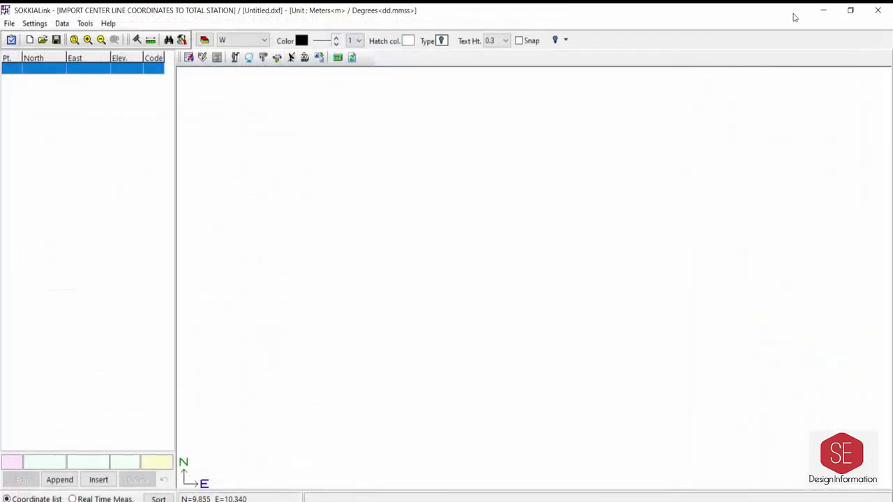
{"action": "left_click", "coordinate": [878, 9]}
{"action": "left_click", "coordinate": [425, 273]}
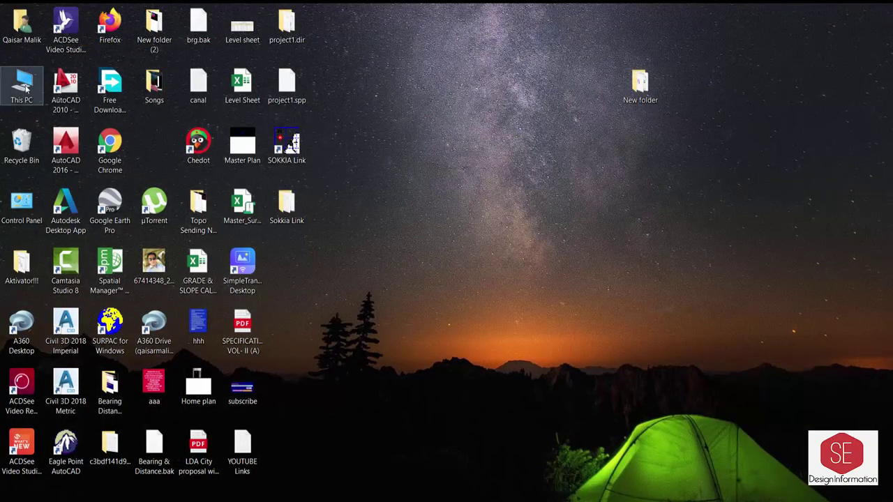
Open USB Drive (G:) from This PC and select the Import to Total Station Center Line file to check the copy
{"action": "double_click", "coordinate": [25, 85]}
{"action": "double_click", "coordinate": [160, 278]}
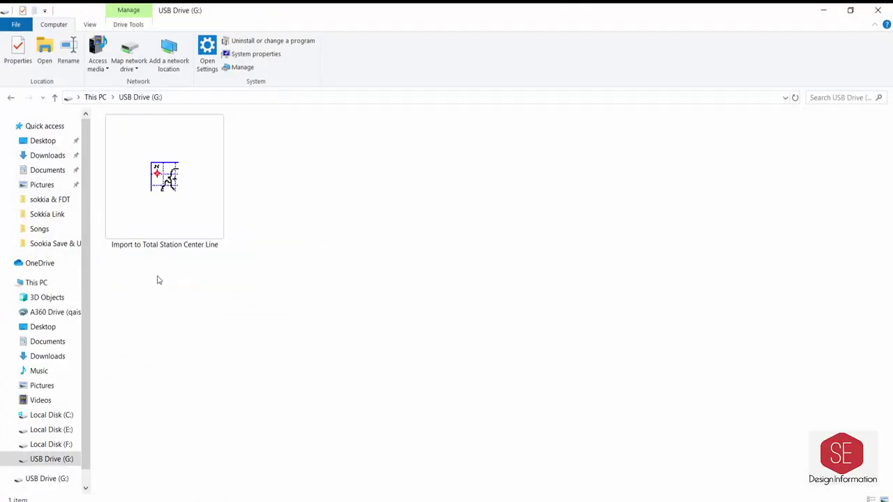
{"action": "left_click", "coordinate": [162, 180]}
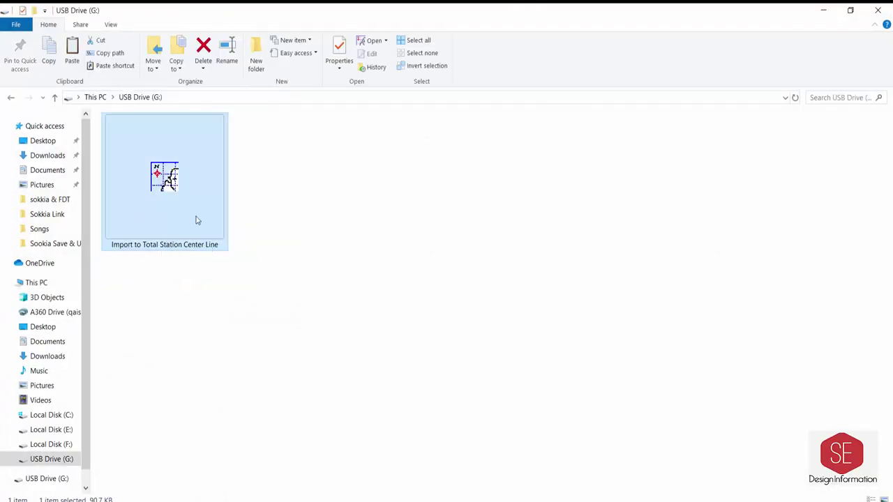